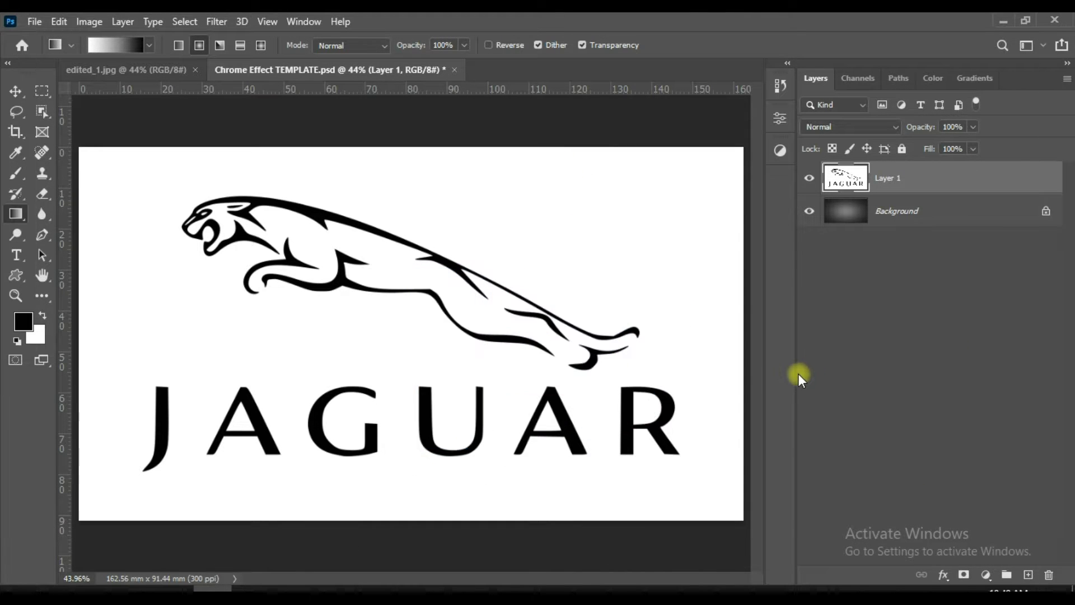
With the Move tool active, hide Layer 1 so only the dark radial background shows.
{"action": "left_click", "coordinate": [16, 89]}
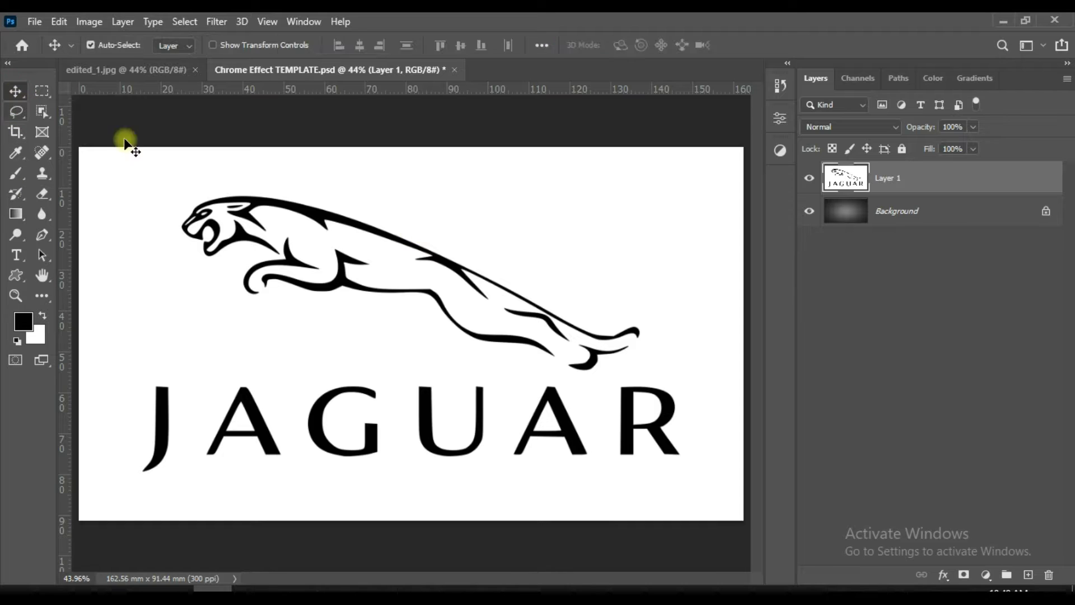
{"action": "left_click", "coordinate": [808, 178]}
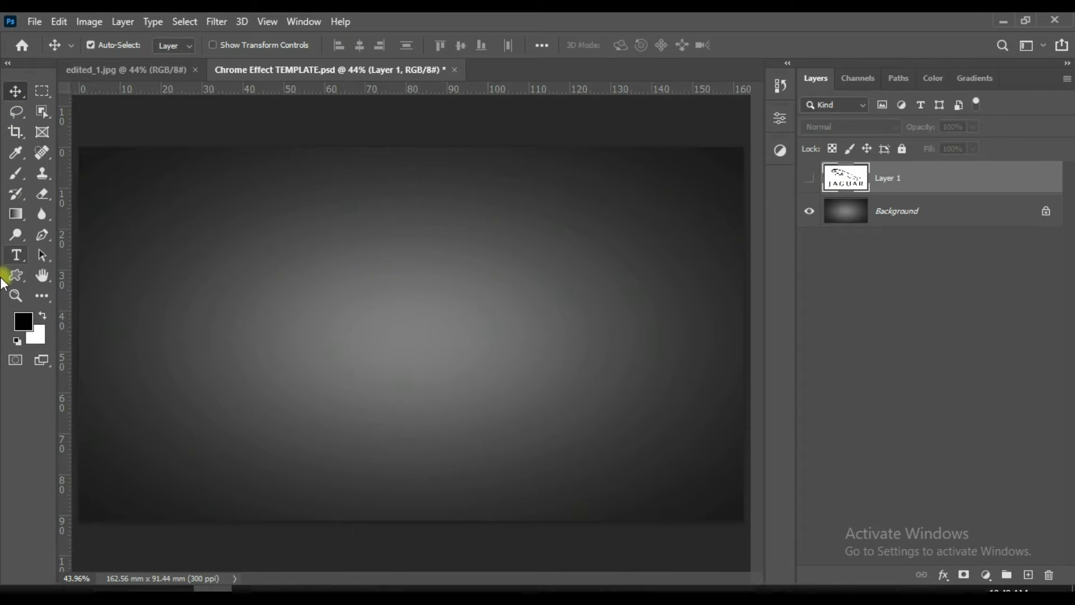
Inspect the background gradient, adding a midway colour stop, then show Layer 1 again.
{"action": "left_click", "coordinate": [13, 219]}
{"action": "left_click", "coordinate": [56, 213]}
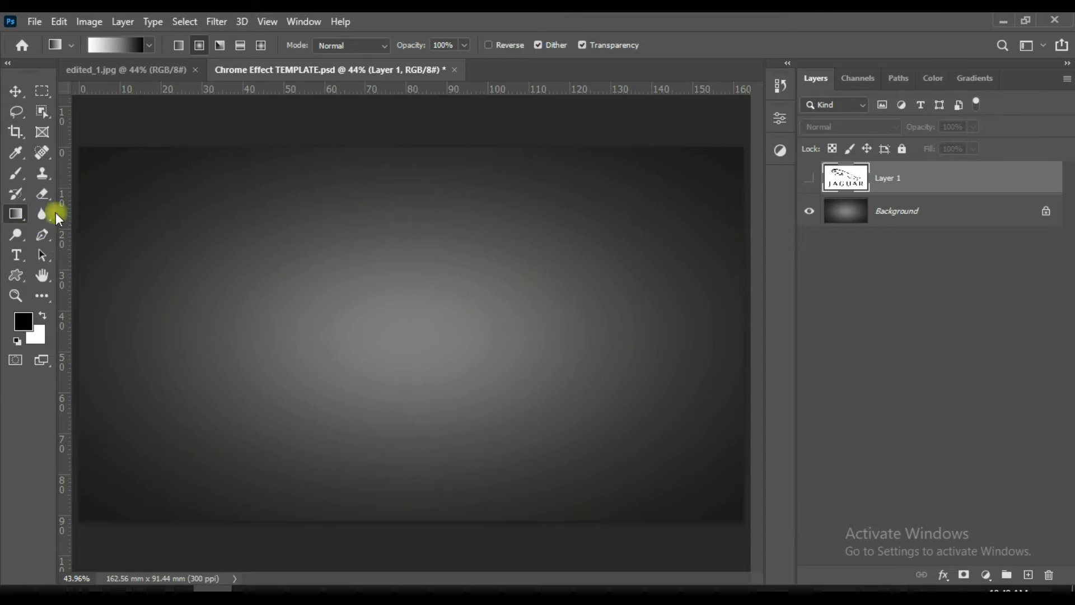
{"action": "left_click", "coordinate": [116, 45]}
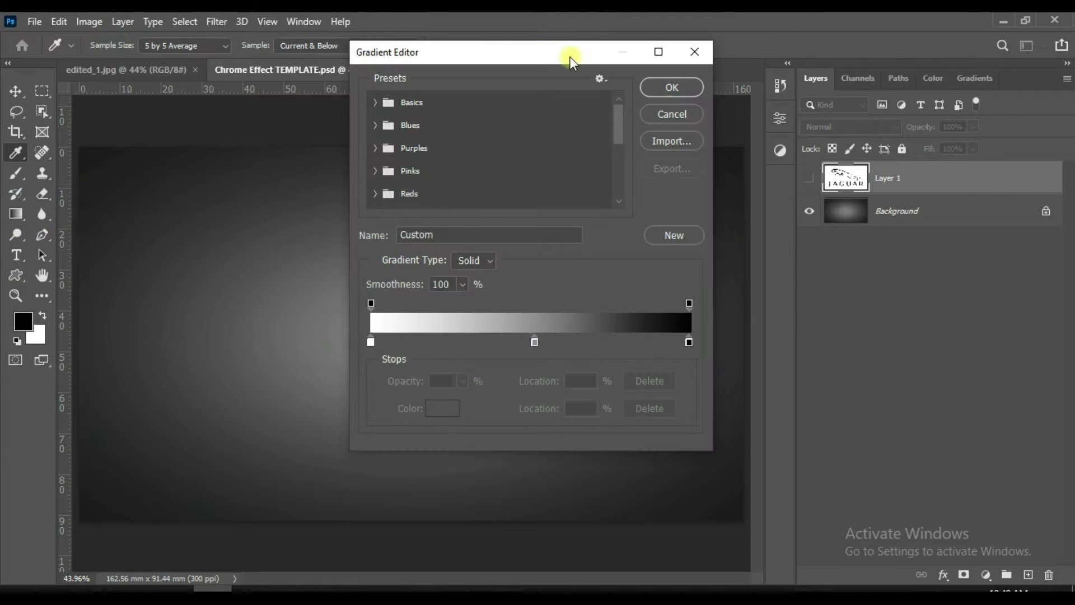
{"action": "left_click", "coordinate": [533, 341]}
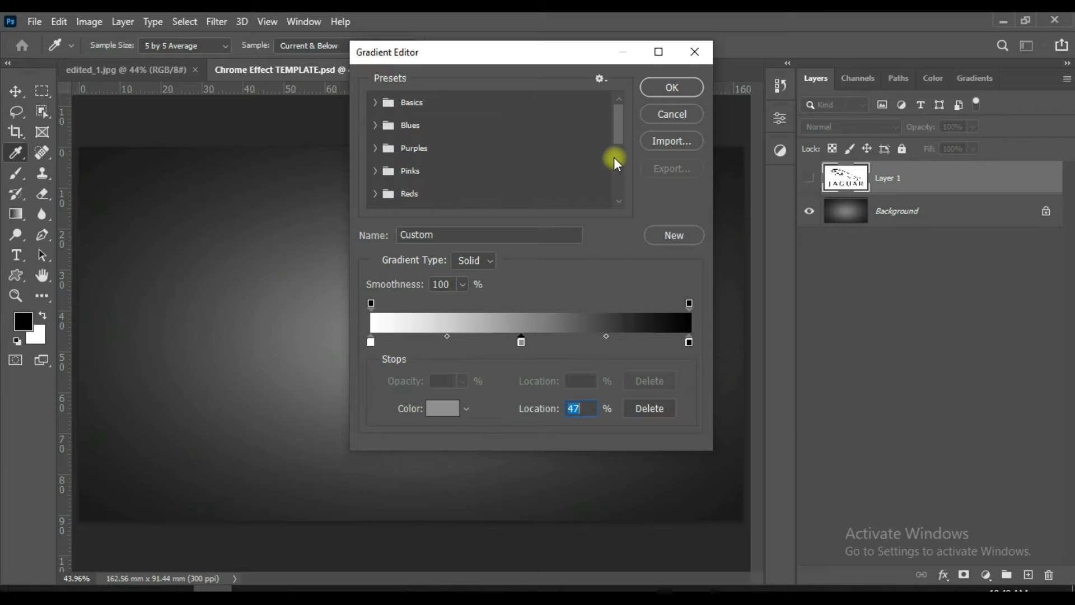
{"action": "left_click", "coordinate": [669, 89]}
{"action": "left_click", "coordinate": [809, 178]}
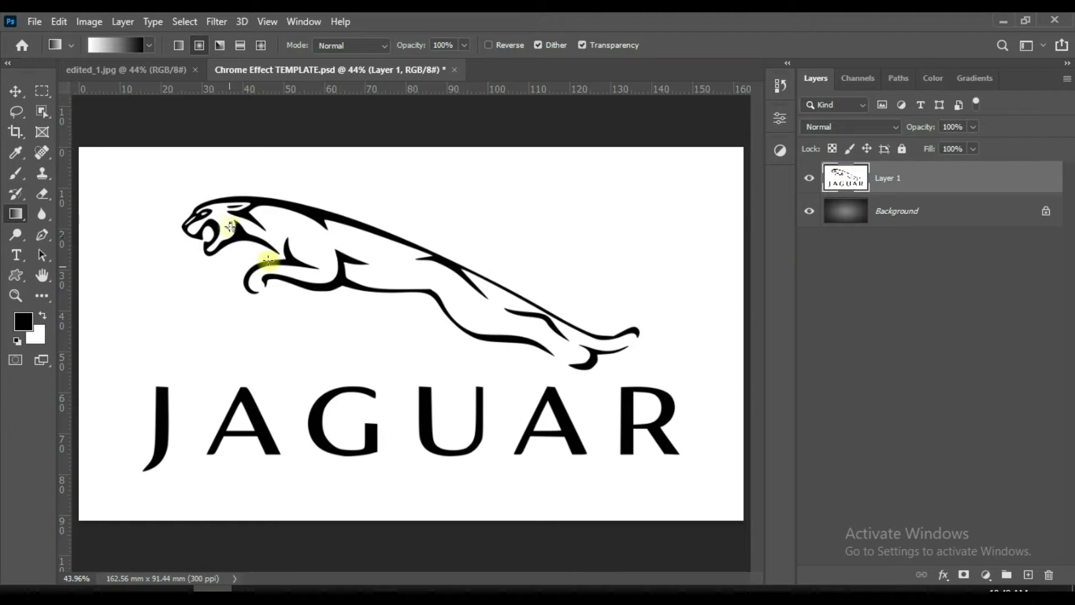
{"action": "left_click", "coordinate": [16, 90]}
Load the RGB channel as a selection, invert it, and copy the logo to Layer 2.
{"action": "left_click", "coordinate": [852, 80]}
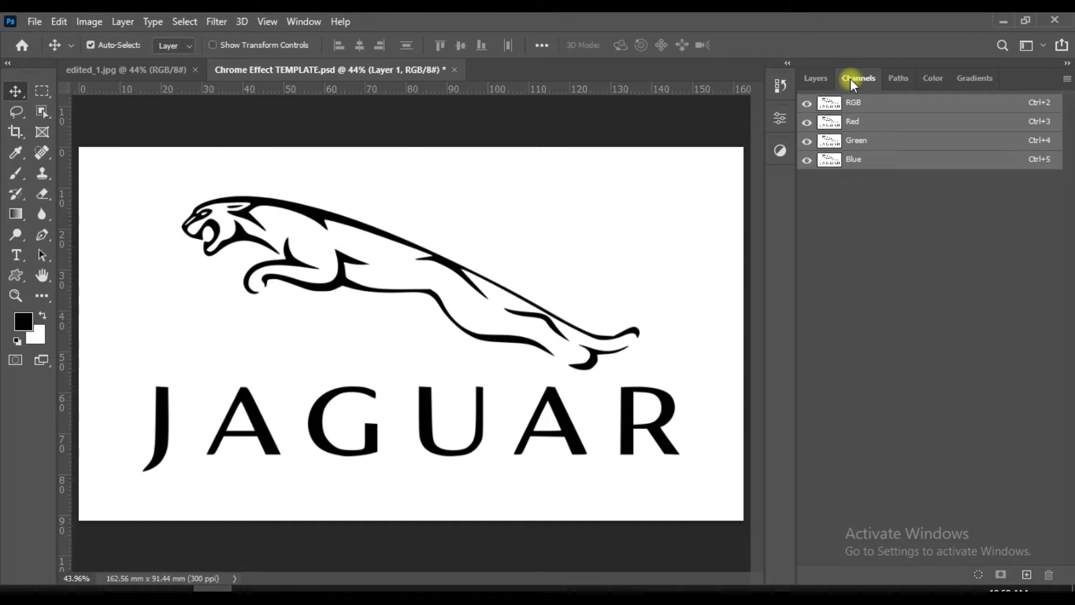
{"action": "left_click", "coordinate": [886, 105], "text": "ctrl"}
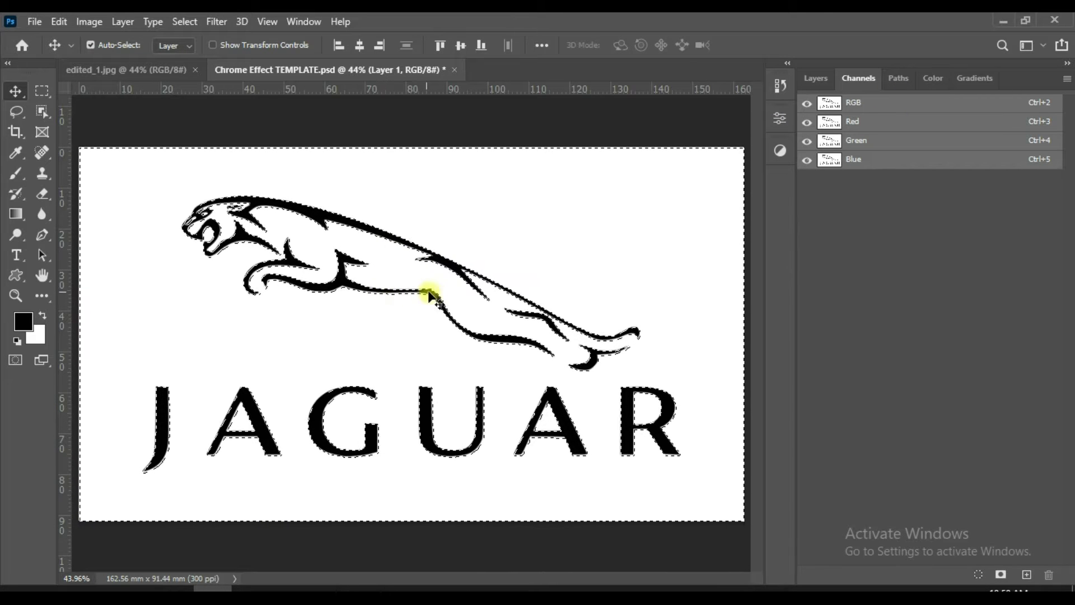
{"action": "left_click", "coordinate": [819, 78]}
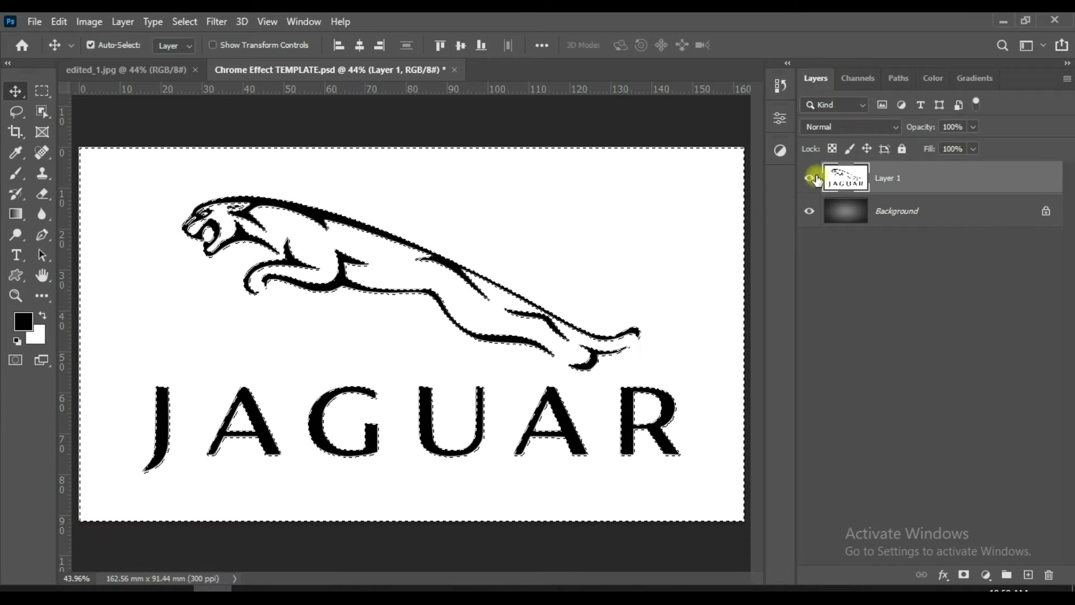
{"action": "key", "text": "ctrl+shift+i"}
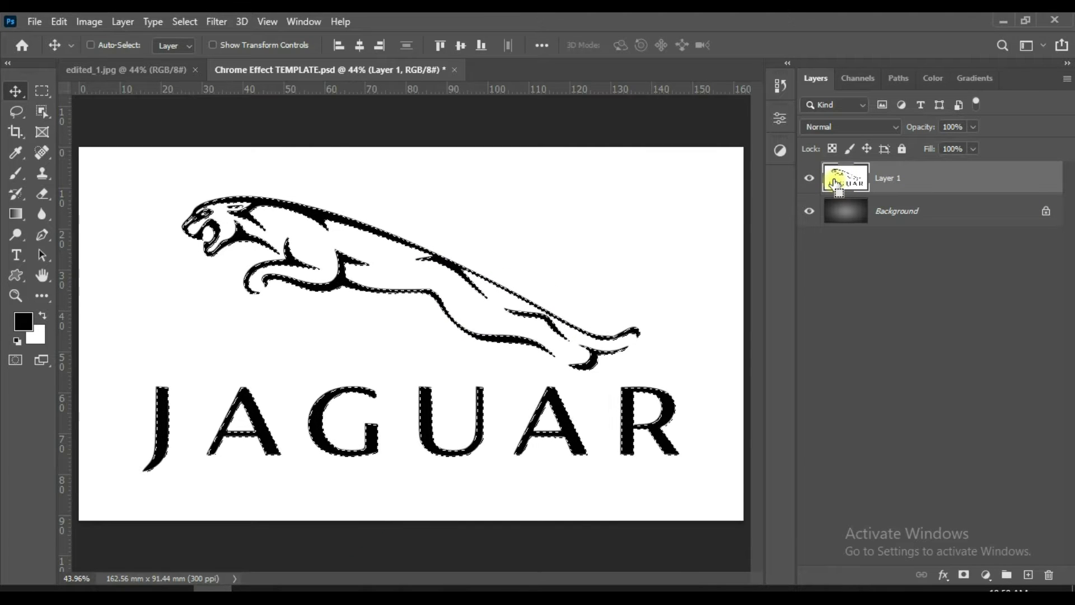
{"action": "key", "text": "ctrl+j"}
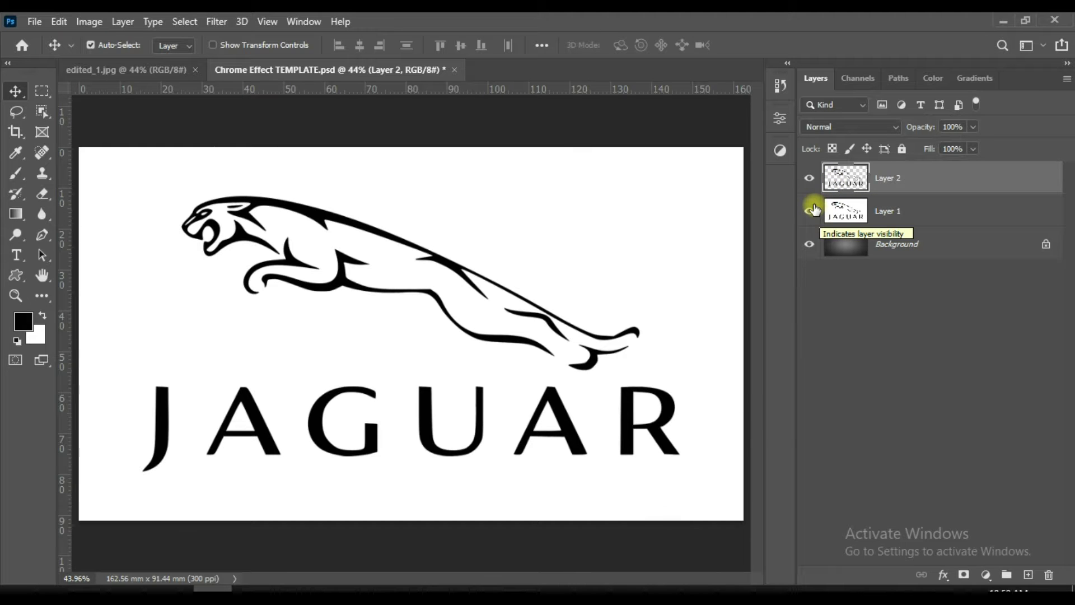
Hide and delete the original white-logo Layer 1.
{"action": "left_click", "coordinate": [810, 210]}
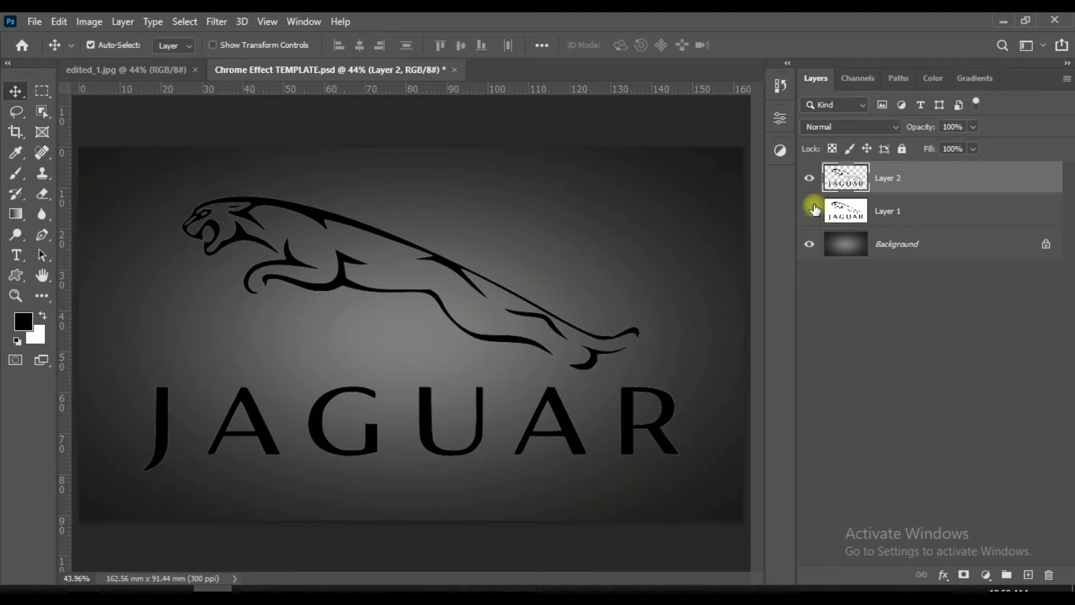
{"action": "left_click", "coordinate": [938, 210]}
{"action": "left_click_drag", "start_coordinate": [957, 210], "coordinate": [1042, 575]}
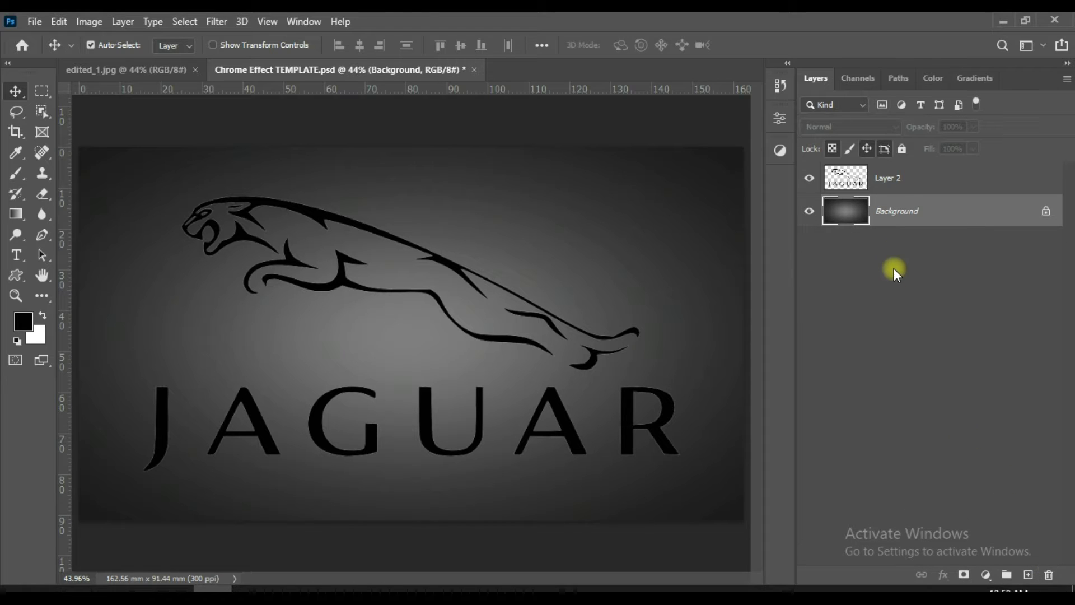
Rename Layer 2 to 'subject' and keep it selected.
{"action": "double_click", "coordinate": [893, 179]}
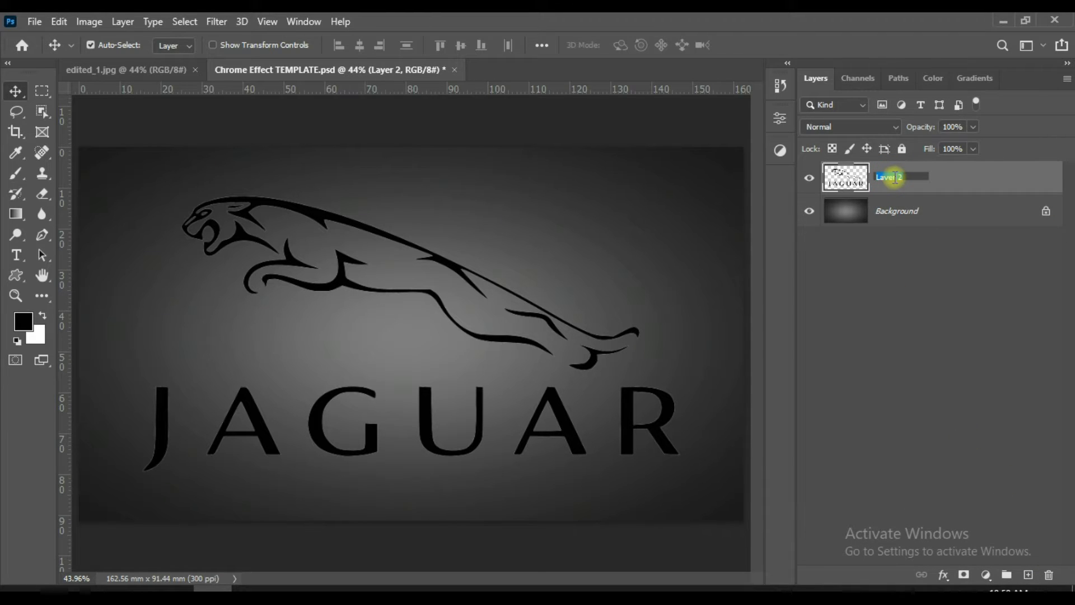
{"action": "type", "text": "subject"}
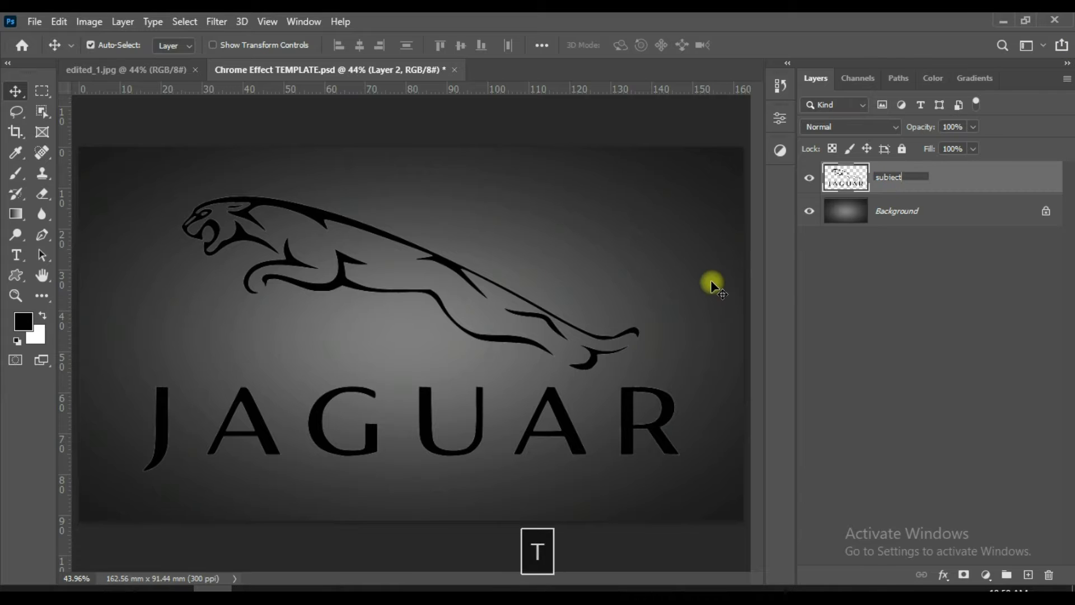
{"action": "left_click", "coordinate": [870, 301]}
{"action": "left_click", "coordinate": [856, 177]}
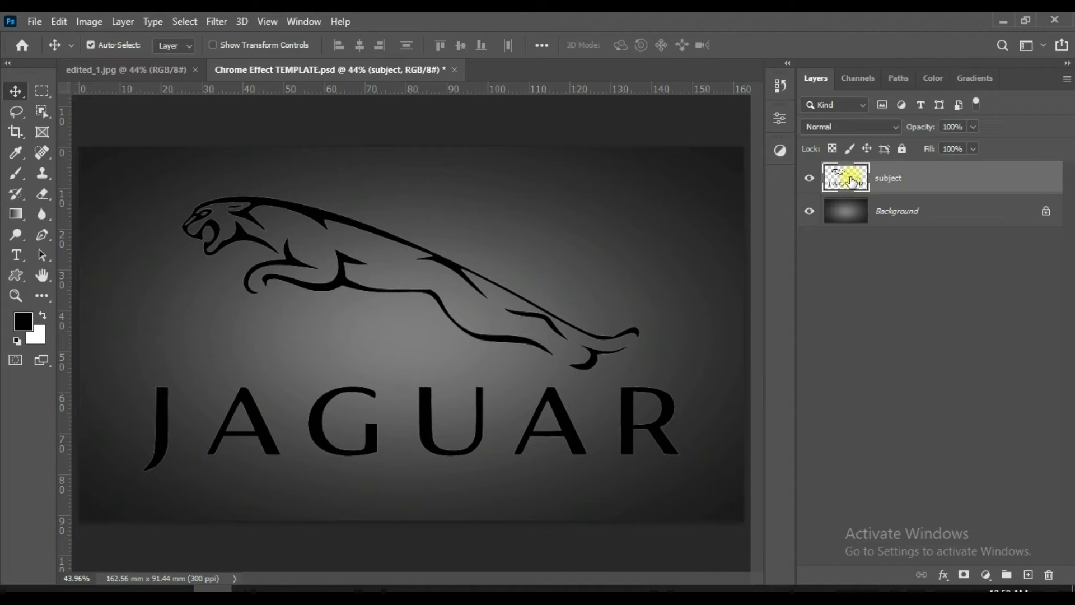
{"action": "right_click", "coordinate": [973, 167]}
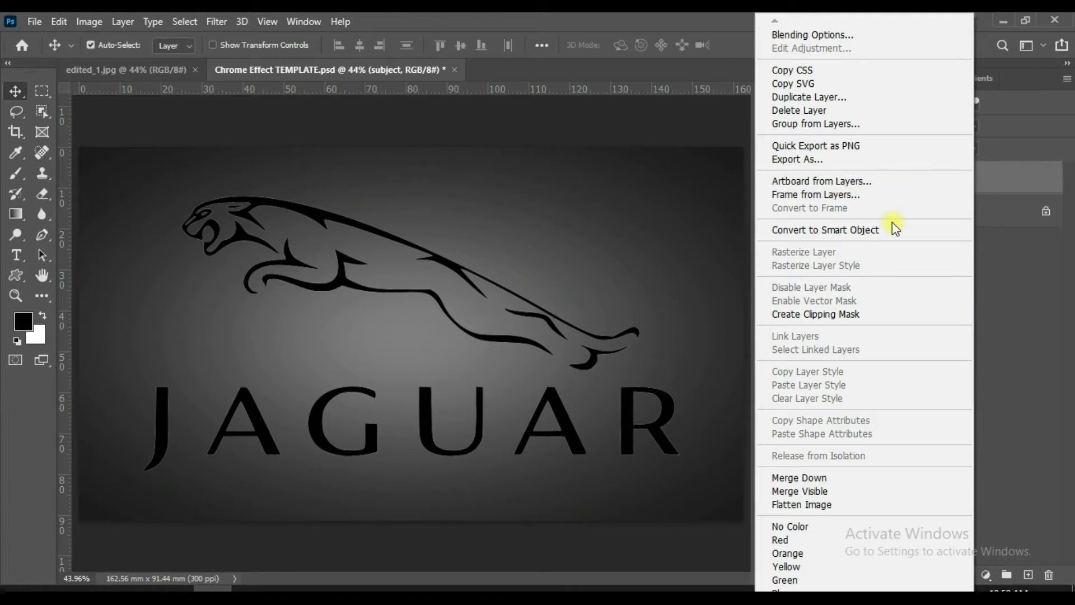
Use the subject layer's context menu to convert it to a smart object.
{"action": "left_click", "coordinate": [816, 229]}
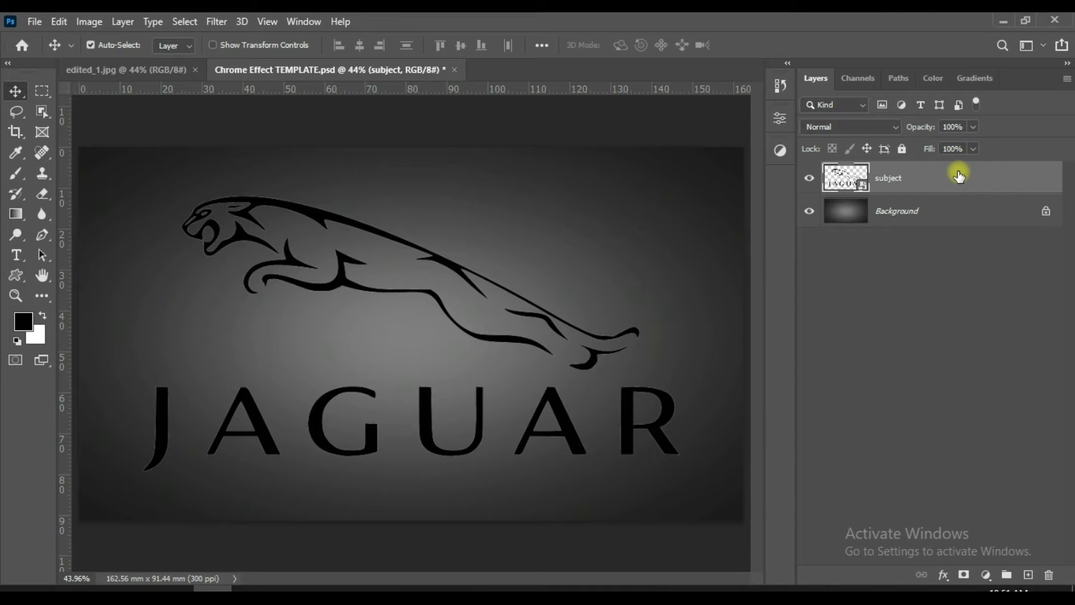
Add an Inner Bevel Bevel & Emboss to subject and set its depth to 600.
{"action": "double_click", "coordinate": [959, 175]}
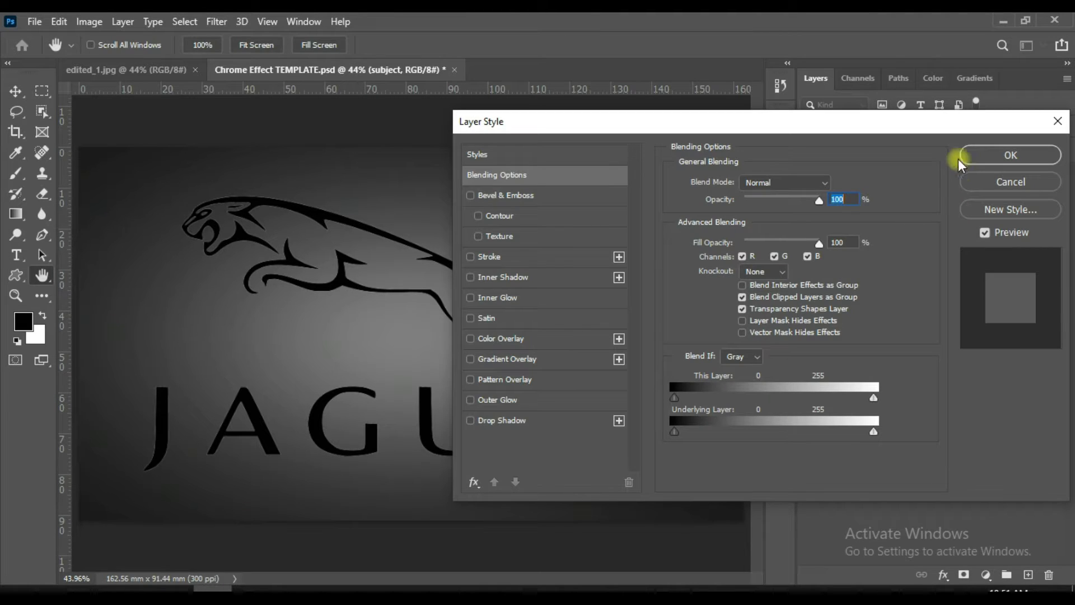
{"action": "left_click_drag", "start_coordinate": [500, 121], "coordinate": [444, 114]}
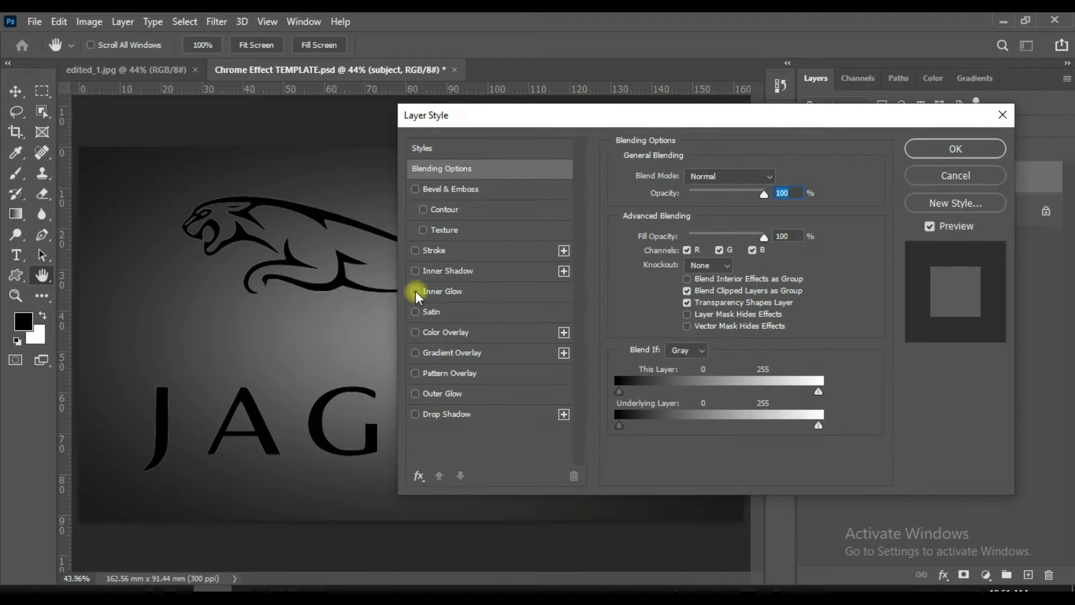
{"action": "left_click", "coordinate": [430, 190]}
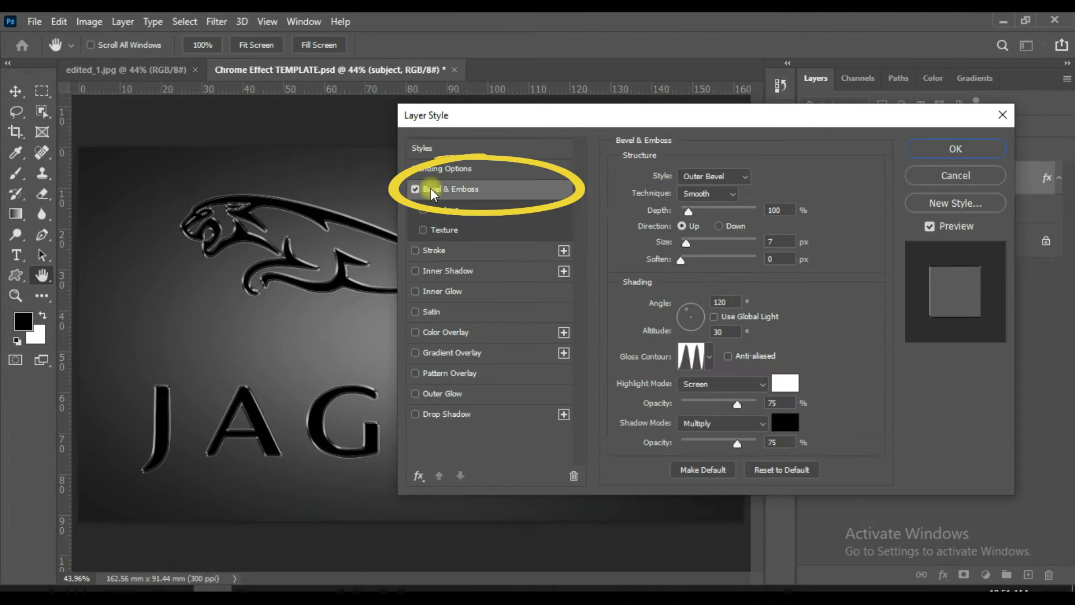
{"action": "left_click", "coordinate": [727, 178]}
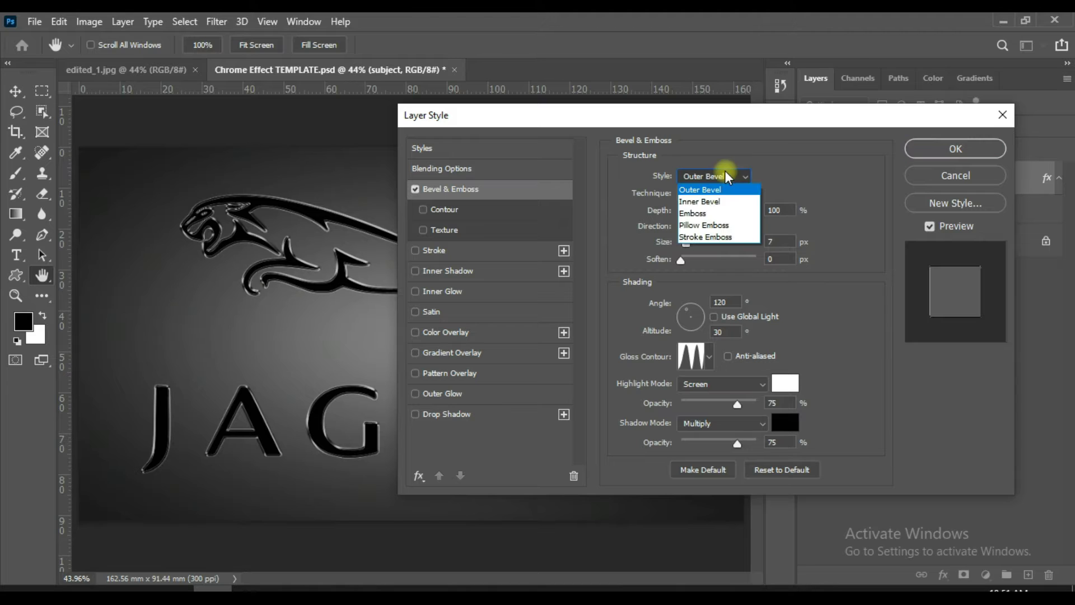
{"action": "left_click", "coordinate": [721, 203]}
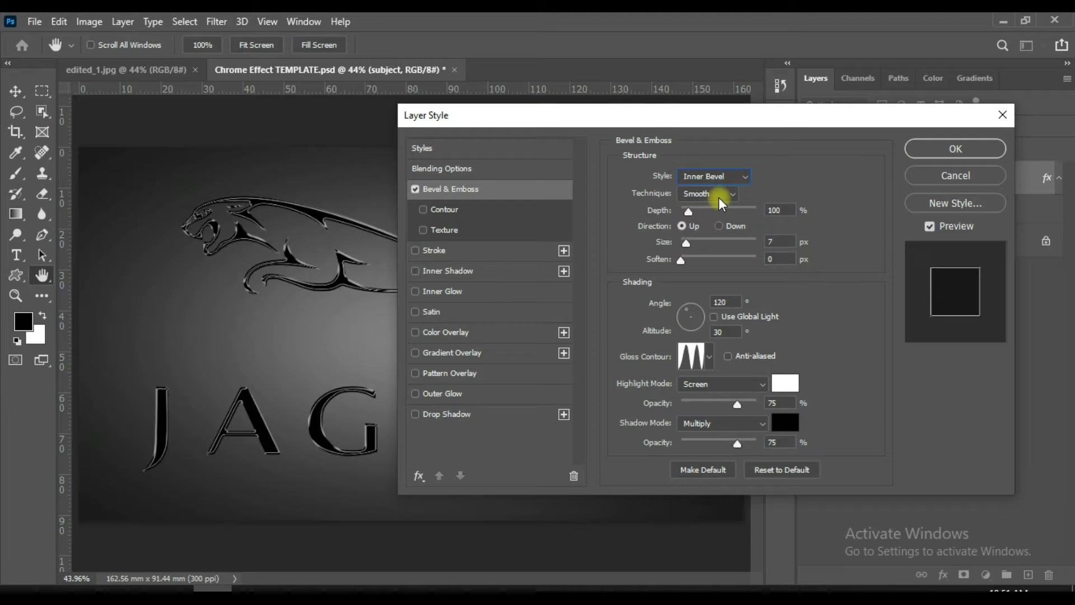
{"action": "double_click", "coordinate": [773, 210]}
{"action": "type", "text": "600"}
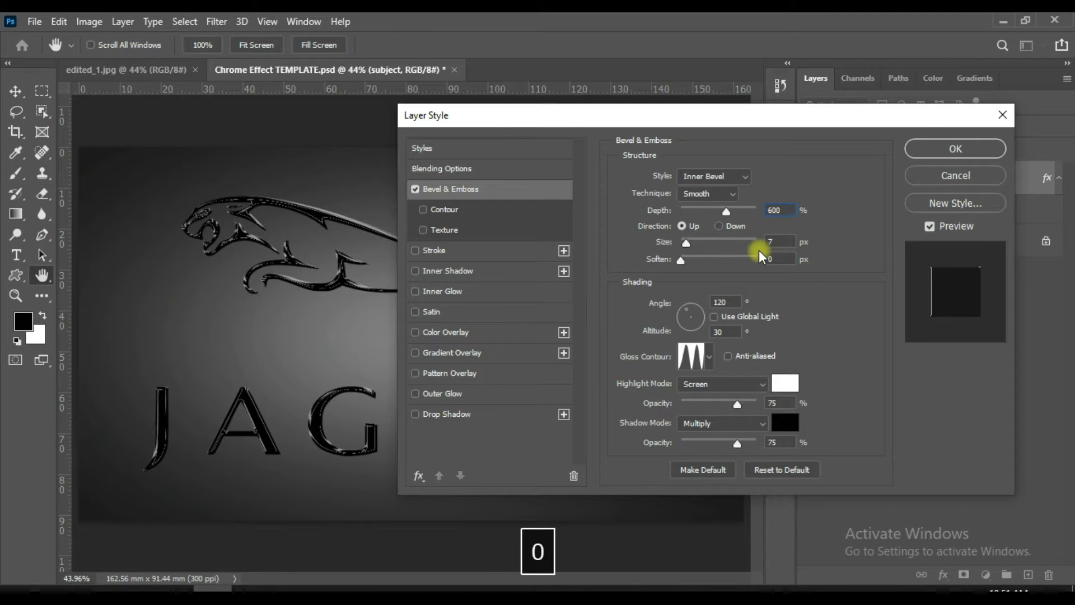
Set the bevel size to 40 and use the Linear gloss contour.
{"action": "double_click", "coordinate": [788, 241]}
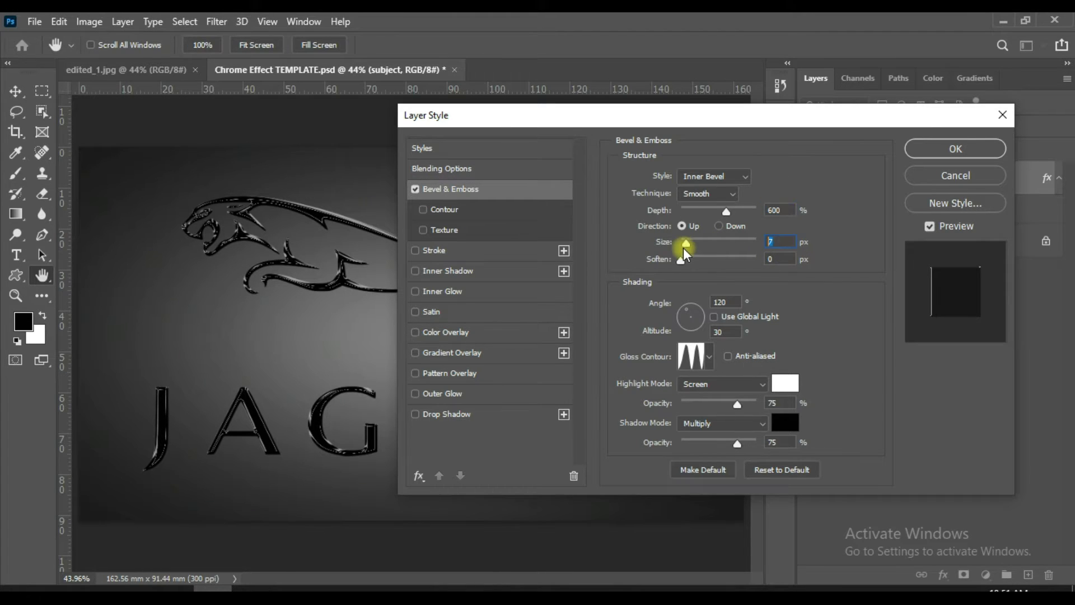
{"action": "type", "text": "40"}
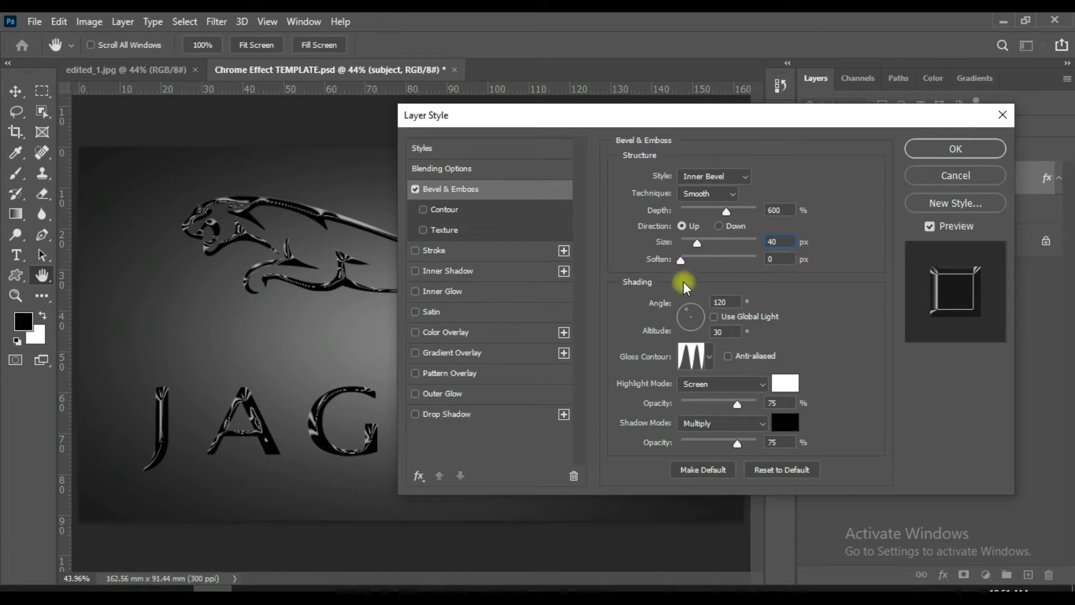
{"action": "left_click", "coordinate": [720, 303]}
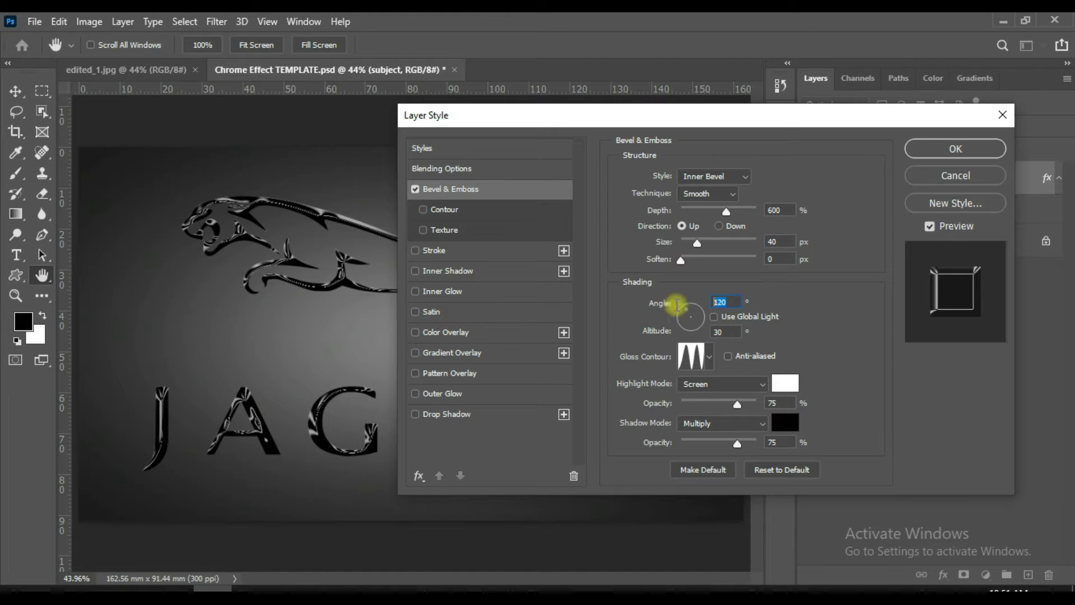
{"action": "left_click", "coordinate": [730, 333]}
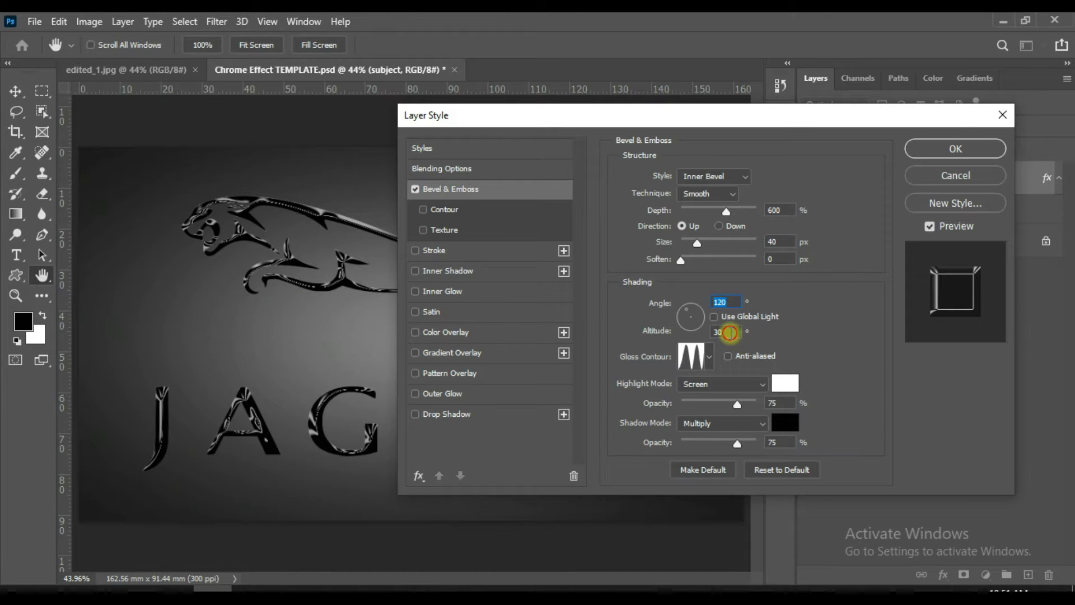
{"action": "left_click", "coordinate": [710, 356]}
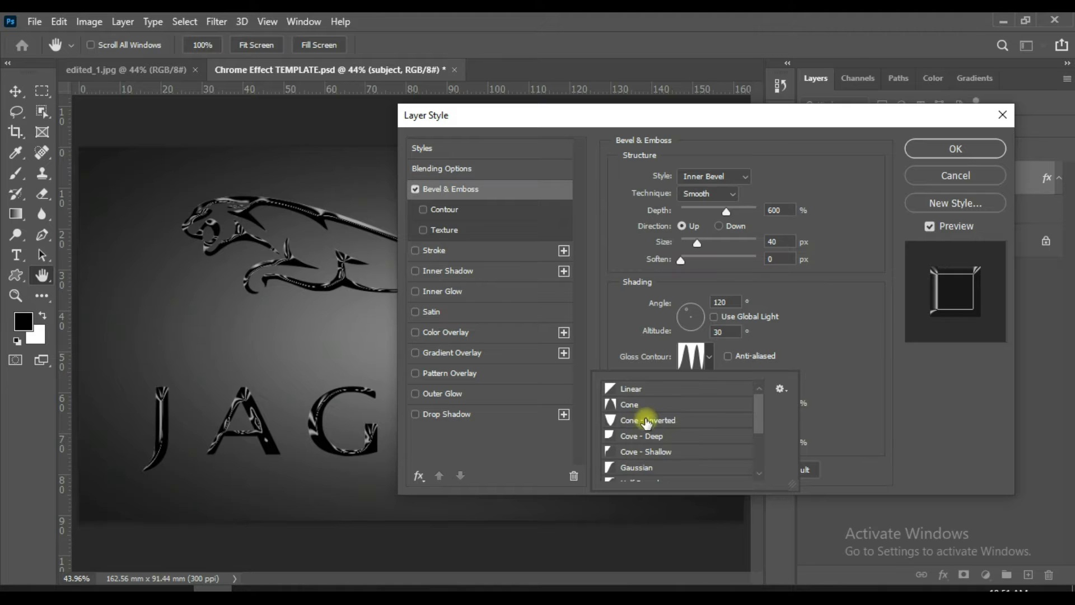
{"action": "left_click", "coordinate": [629, 389]}
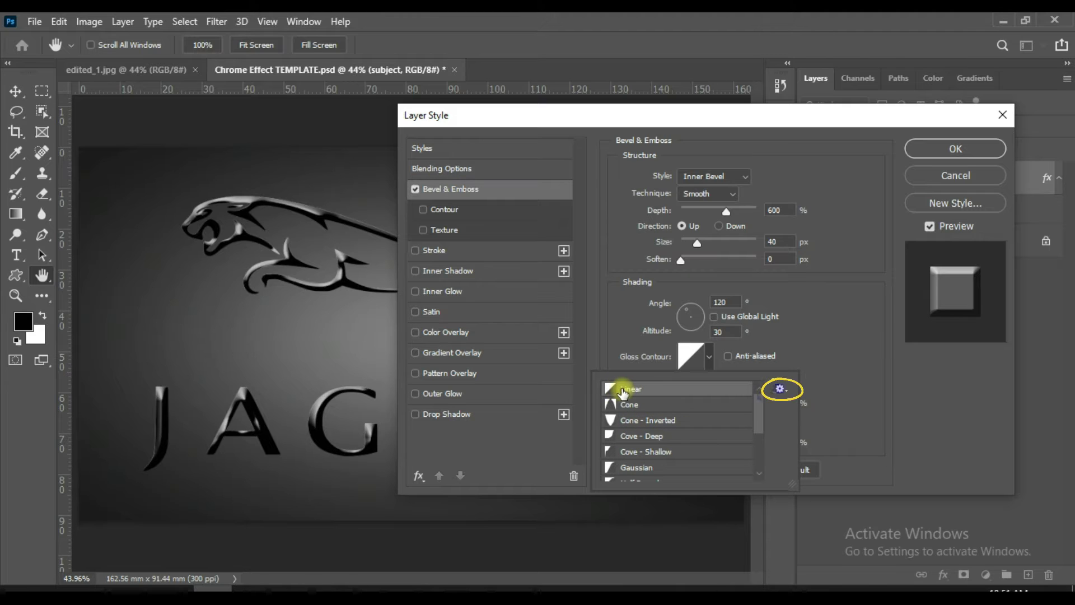
{"action": "left_click", "coordinate": [776, 390]}
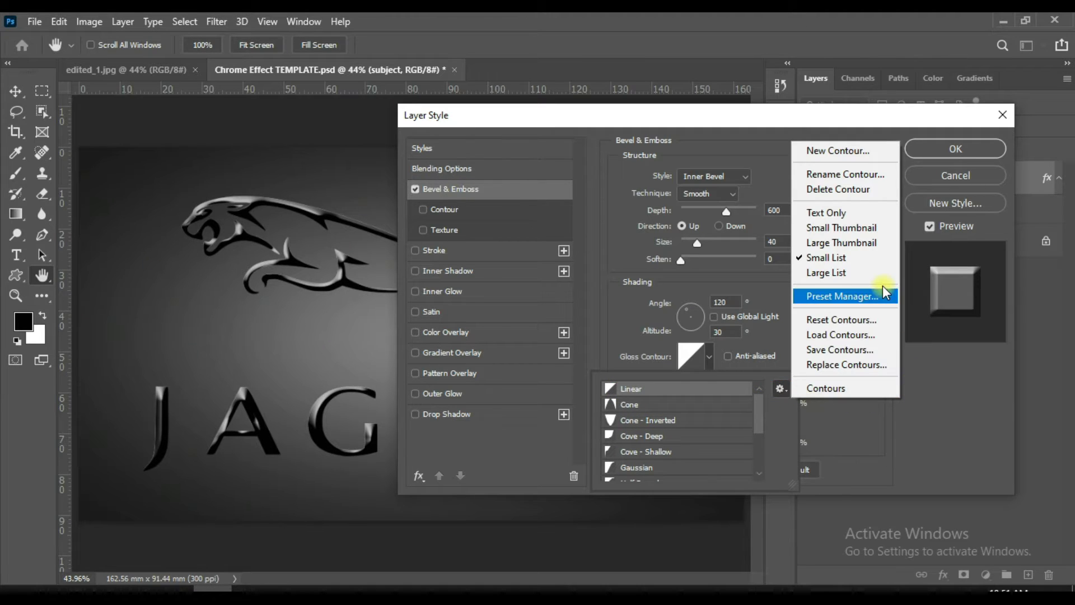
{"action": "left_click", "coordinate": [779, 389]}
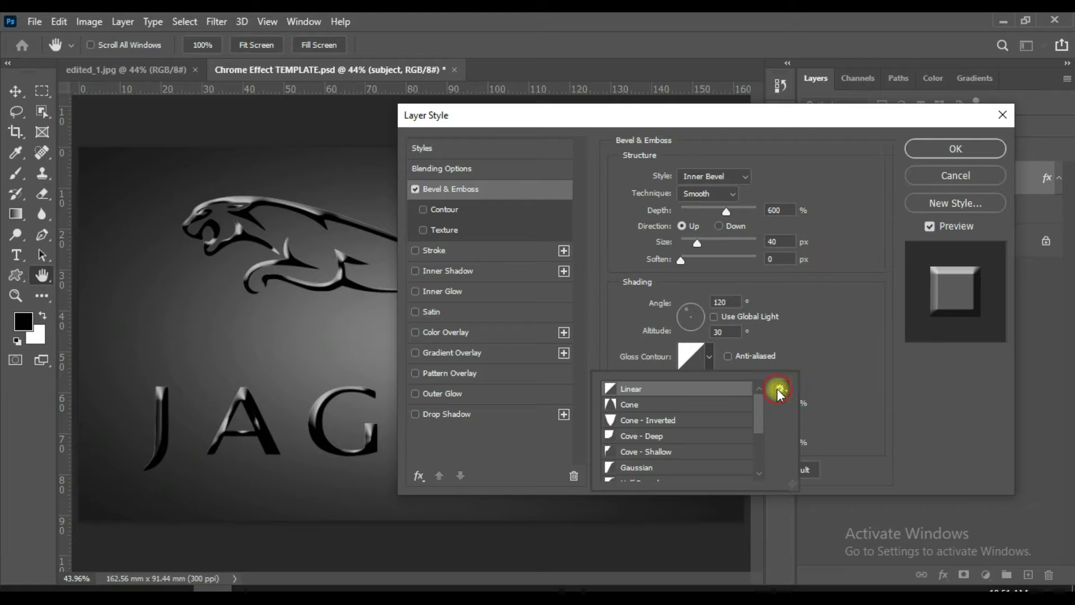
{"action": "left_click", "coordinate": [809, 337]}
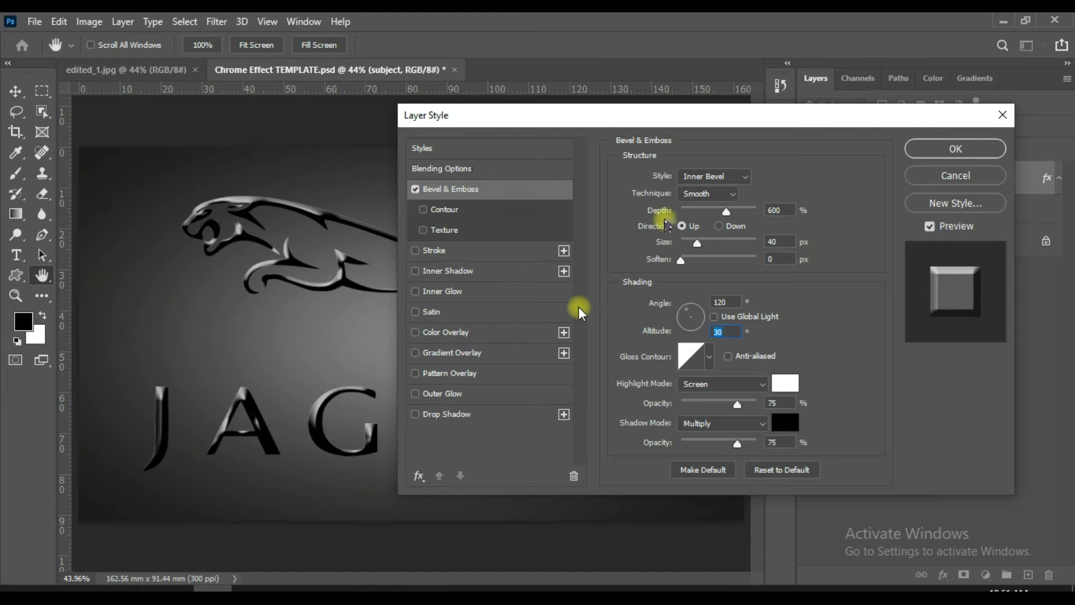
Add a Color Overlay in light grey #b2b2b2 and confirm the colour.
{"action": "left_click", "coordinate": [455, 337]}
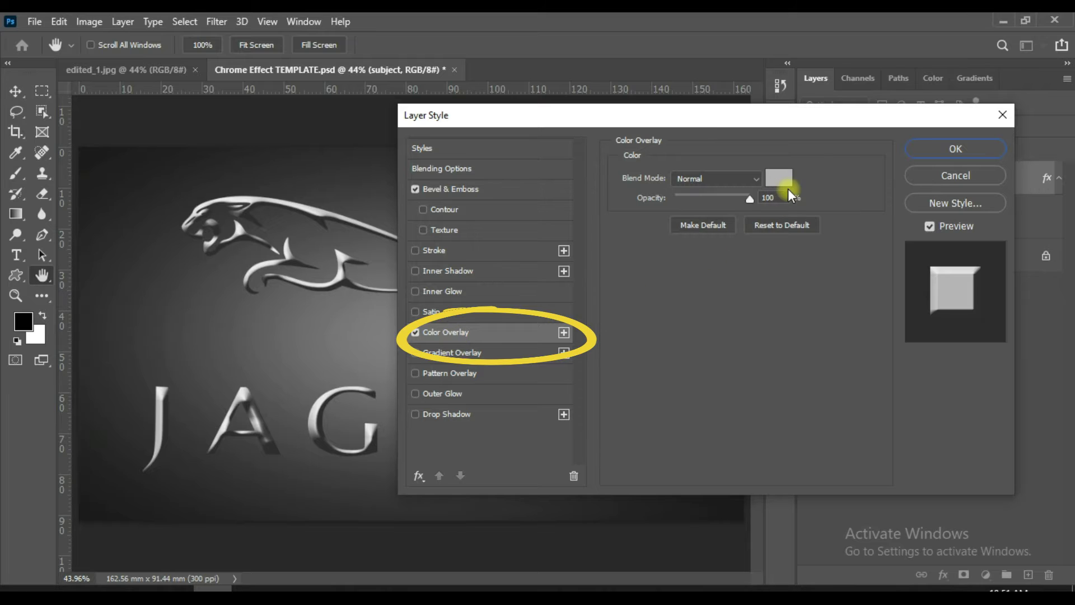
{"action": "left_click", "coordinate": [782, 180]}
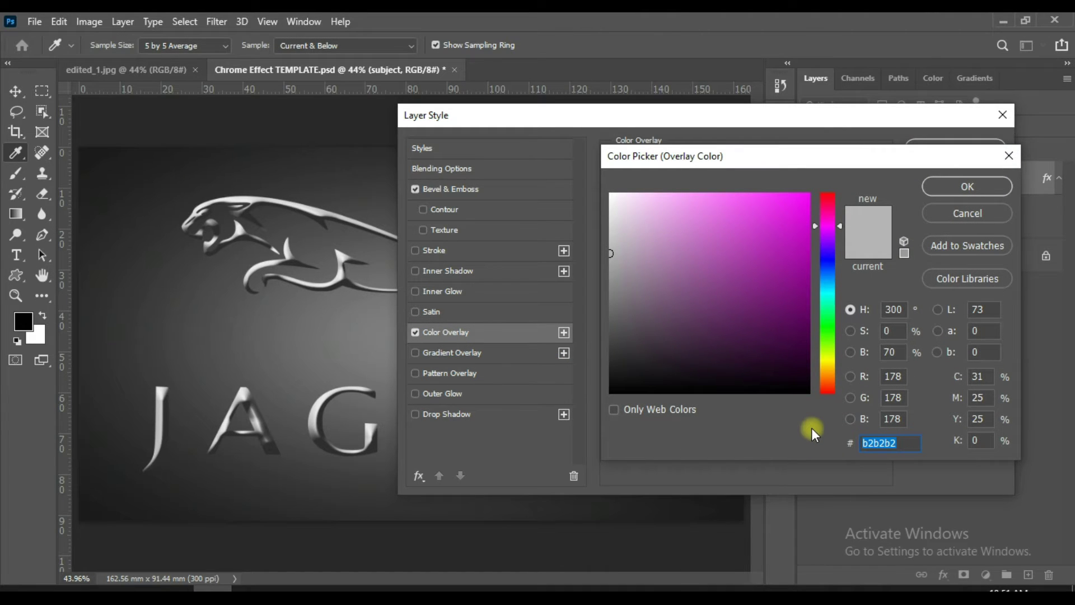
{"action": "type", "text": "b"}
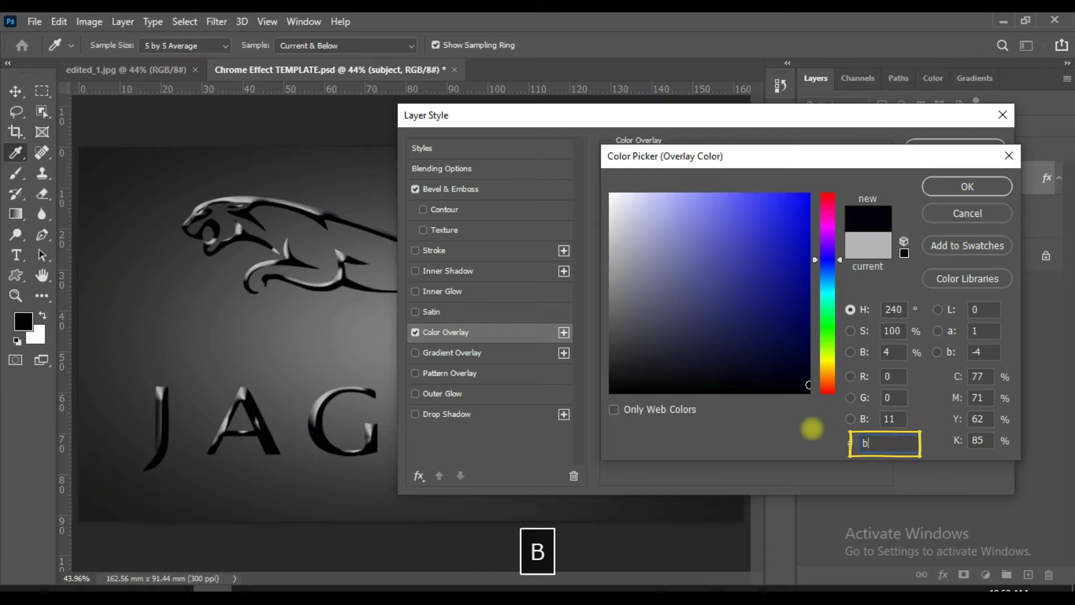
{"action": "type", "text": "2b2b2"}
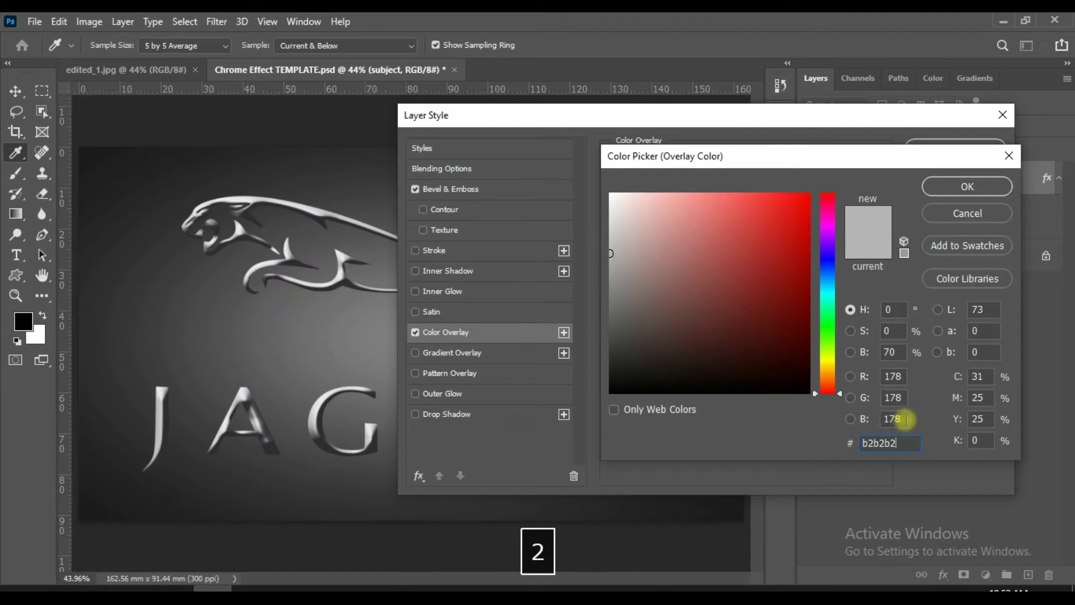
{"action": "left_click", "coordinate": [956, 189]}
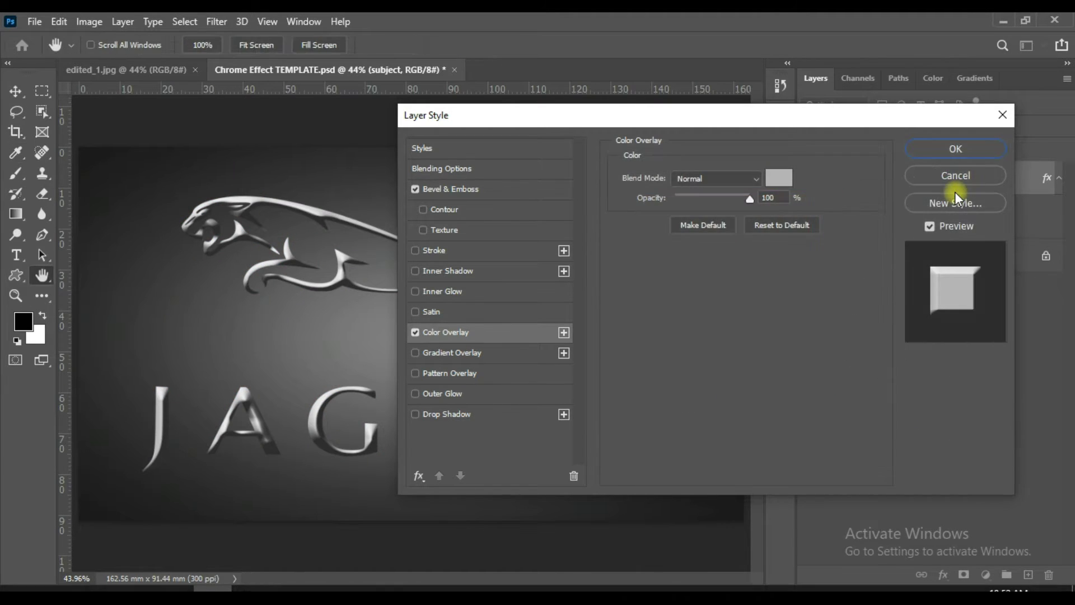
Apply the style, convert subject to a smart object, and open its Layer Style dialog.
{"action": "left_click", "coordinate": [971, 147]}
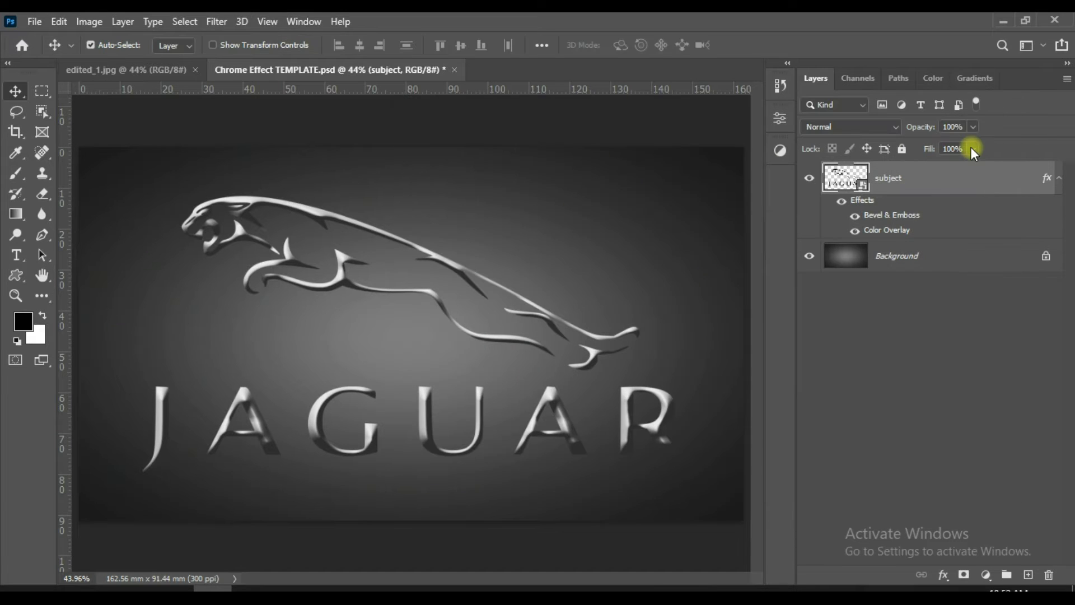
{"action": "right_click", "coordinate": [970, 179]}
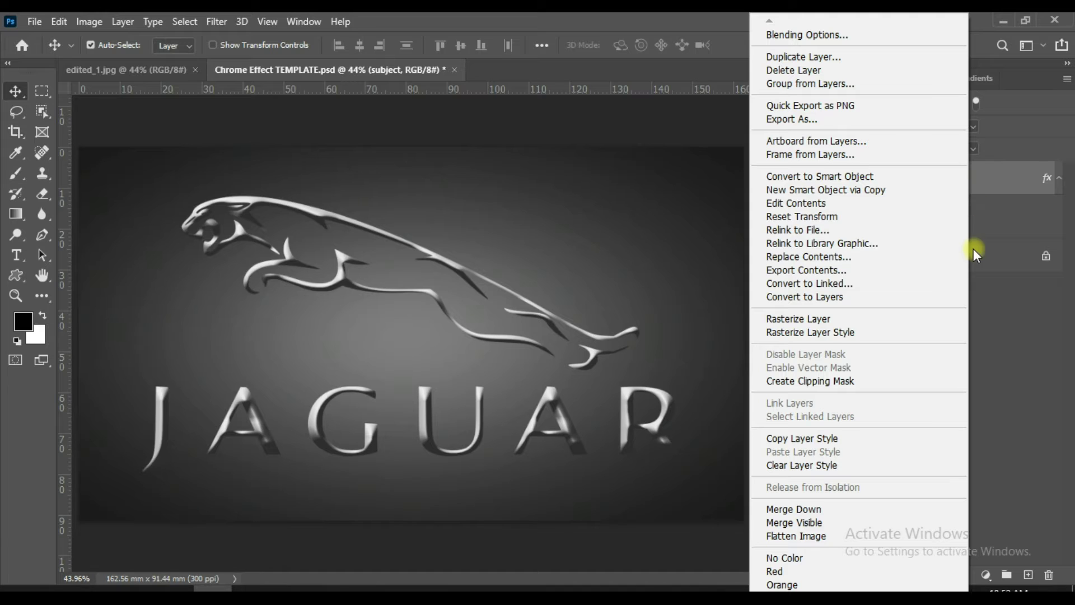
{"action": "left_click", "coordinate": [995, 184]}
{"action": "right_click", "coordinate": [994, 185]}
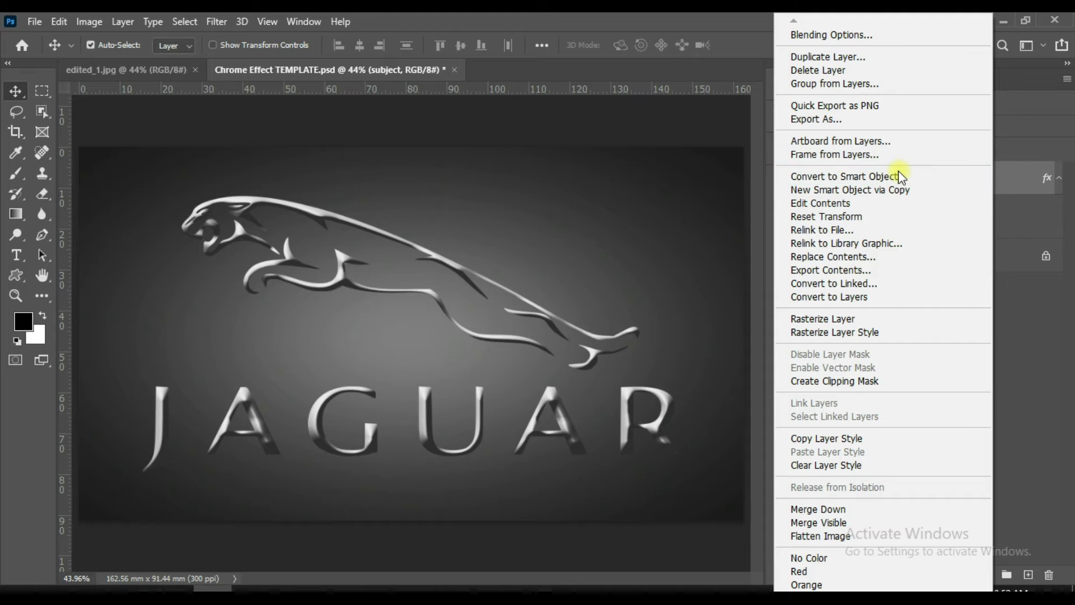
{"action": "left_click", "coordinate": [900, 177]}
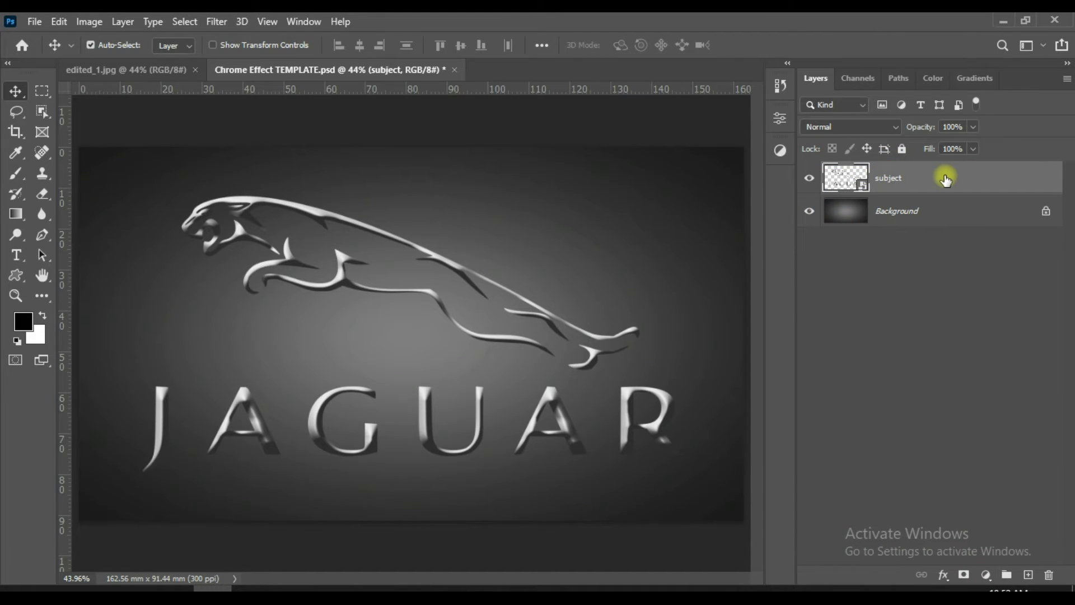
{"action": "double_click", "coordinate": [945, 179]}
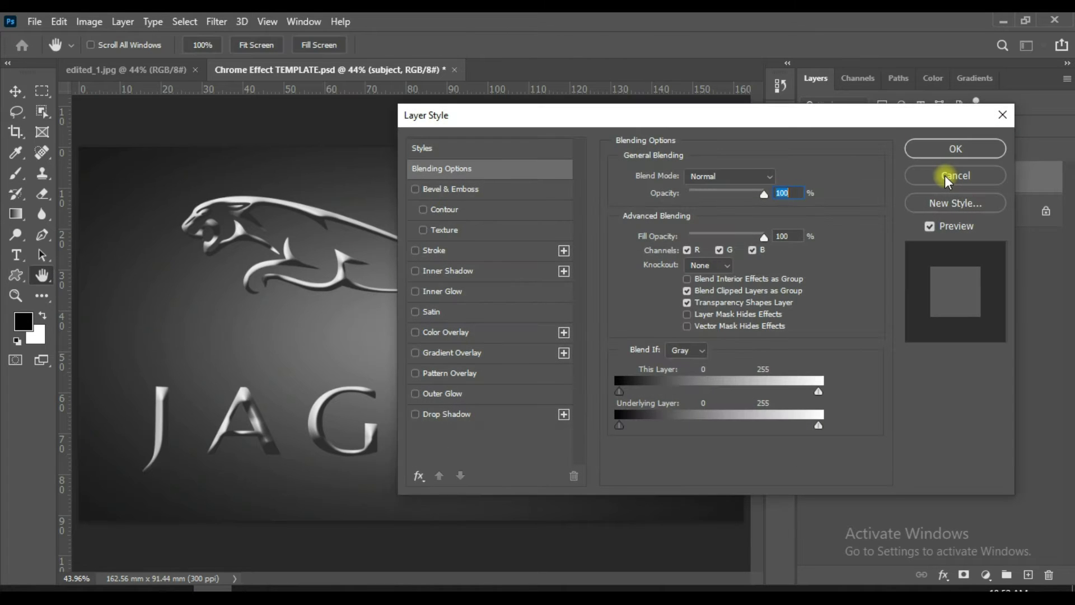
Add an Outer Bevel Bevel & Emboss with a 5 px size.
{"action": "key", "text": "F2"}
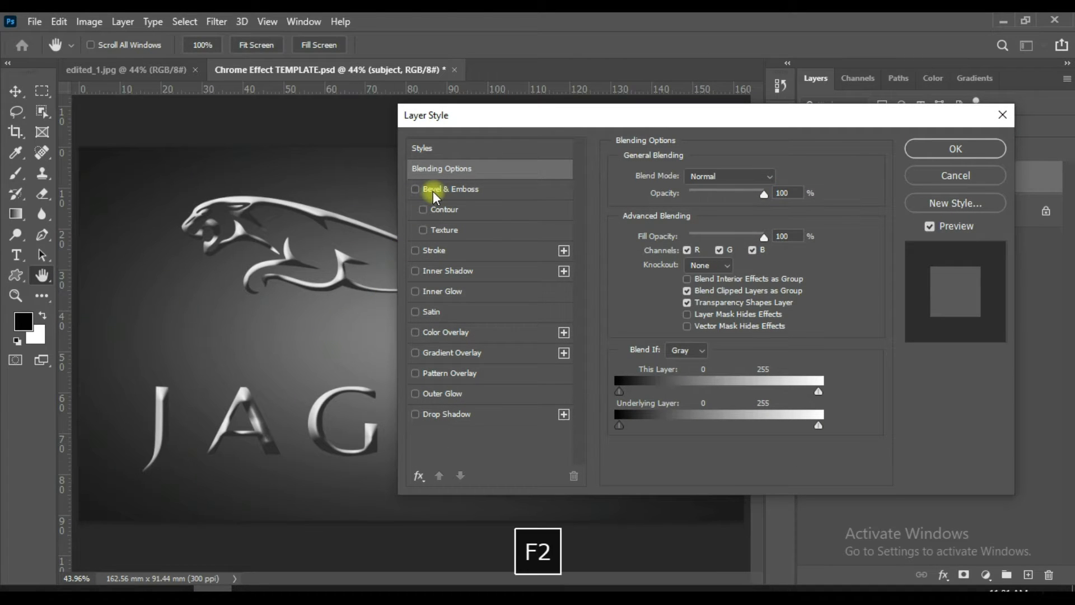
{"action": "left_click", "coordinate": [448, 190]}
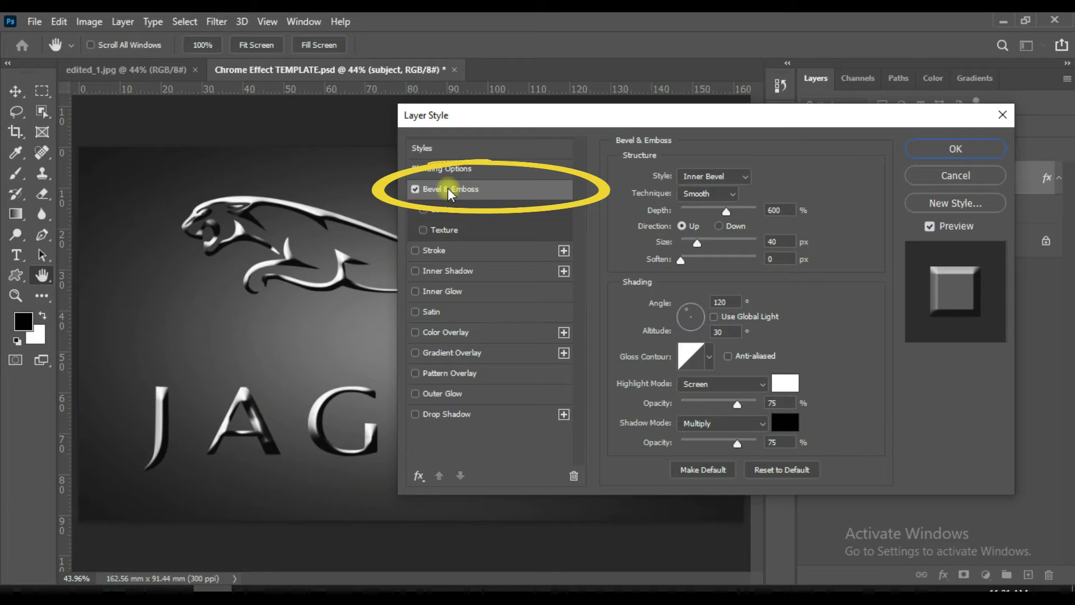
{"action": "left_click", "coordinate": [726, 179]}
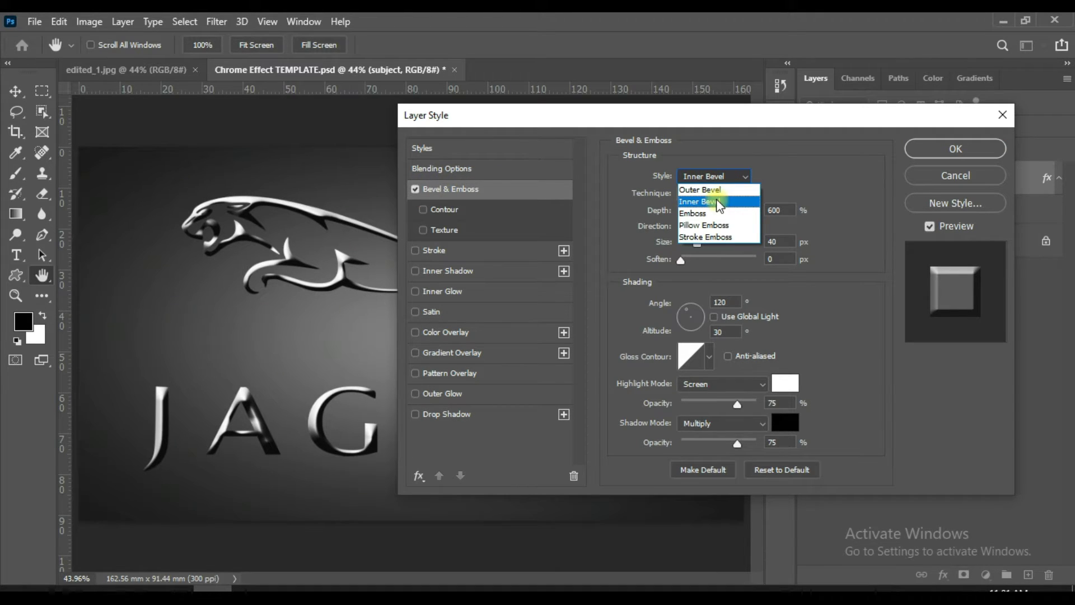
{"action": "left_click", "coordinate": [717, 194]}
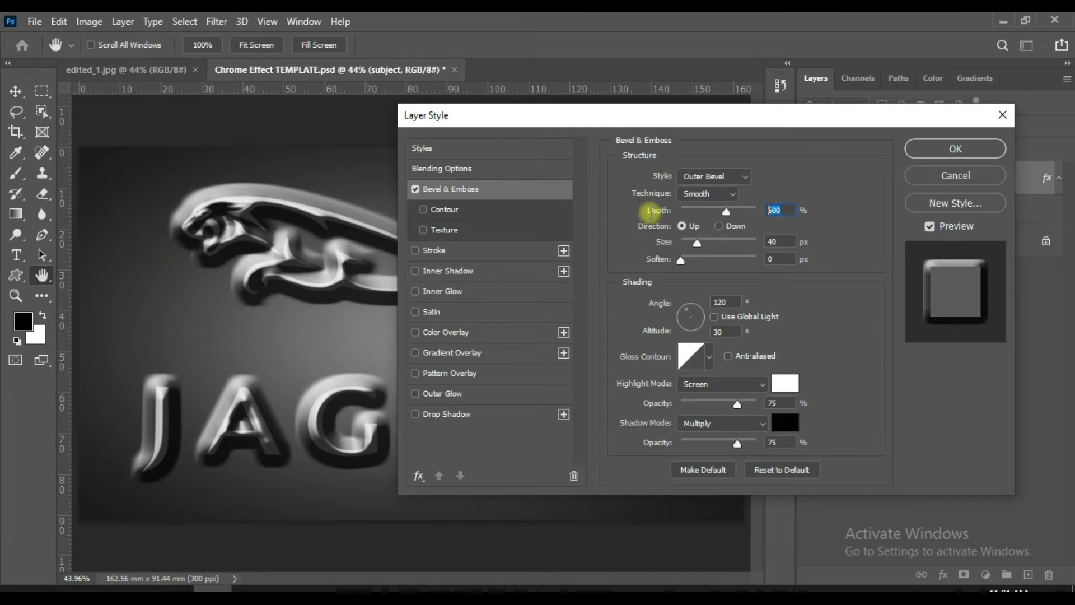
{"action": "type", "text": "100"}
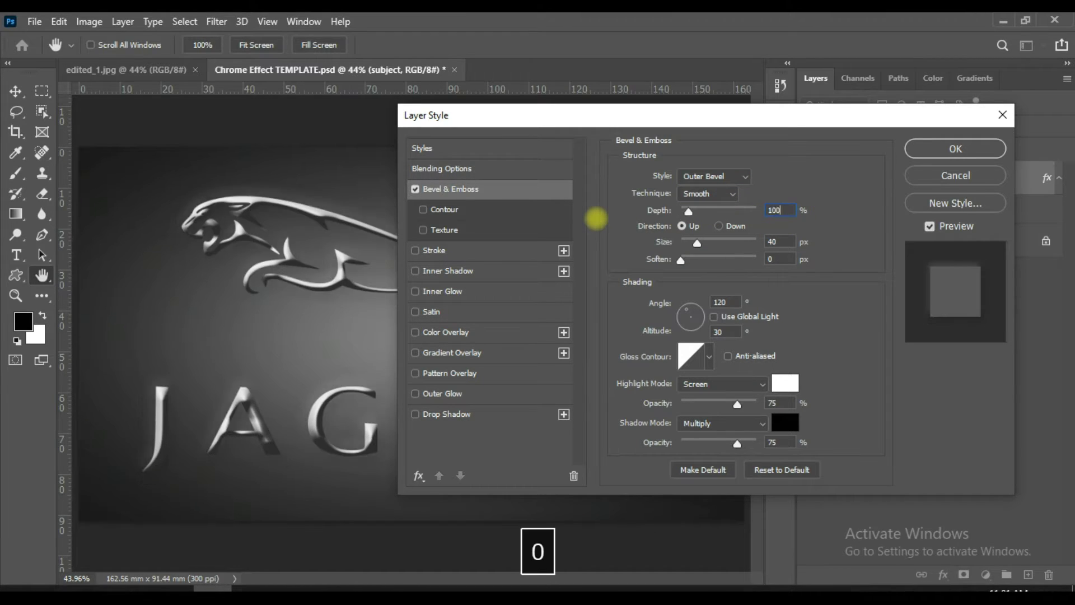
{"action": "left_click_drag", "start_coordinate": [697, 242], "coordinate": [681, 242]}
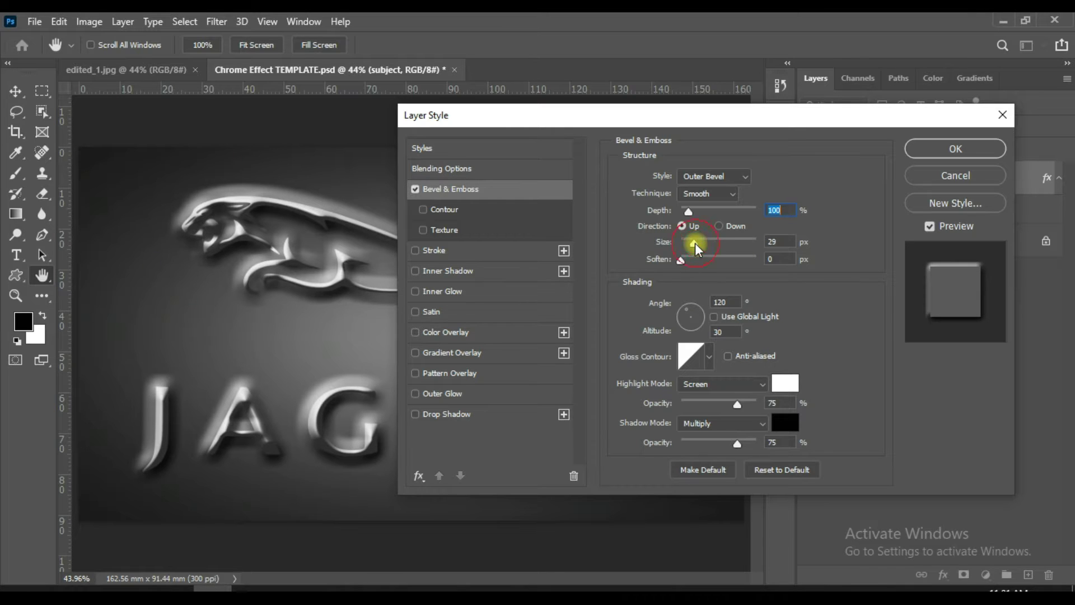
{"action": "key", "text": "Up"}
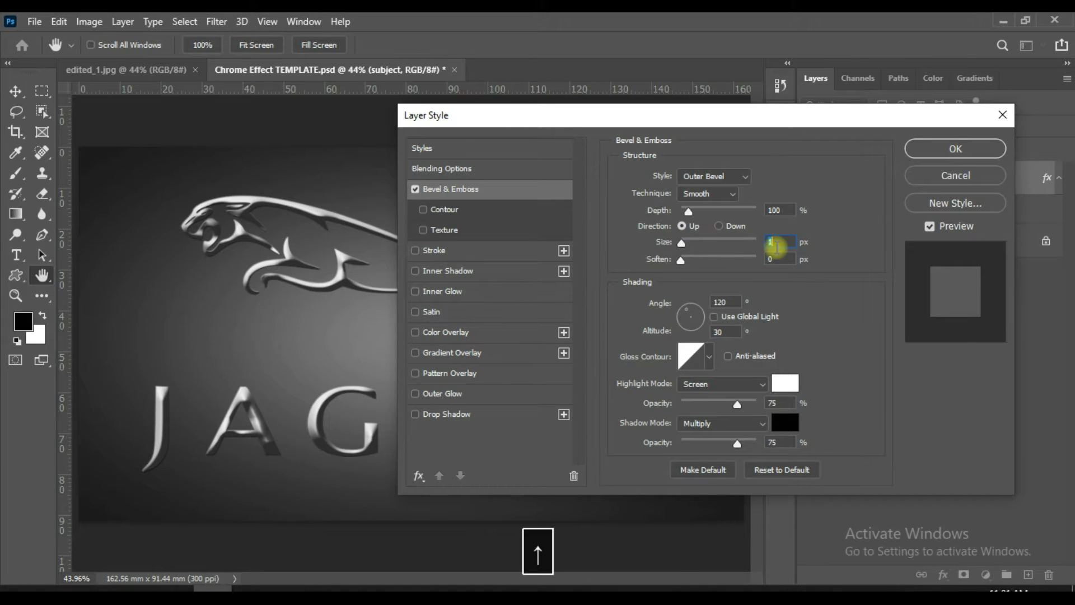
{"action": "key", "text": "Up"}
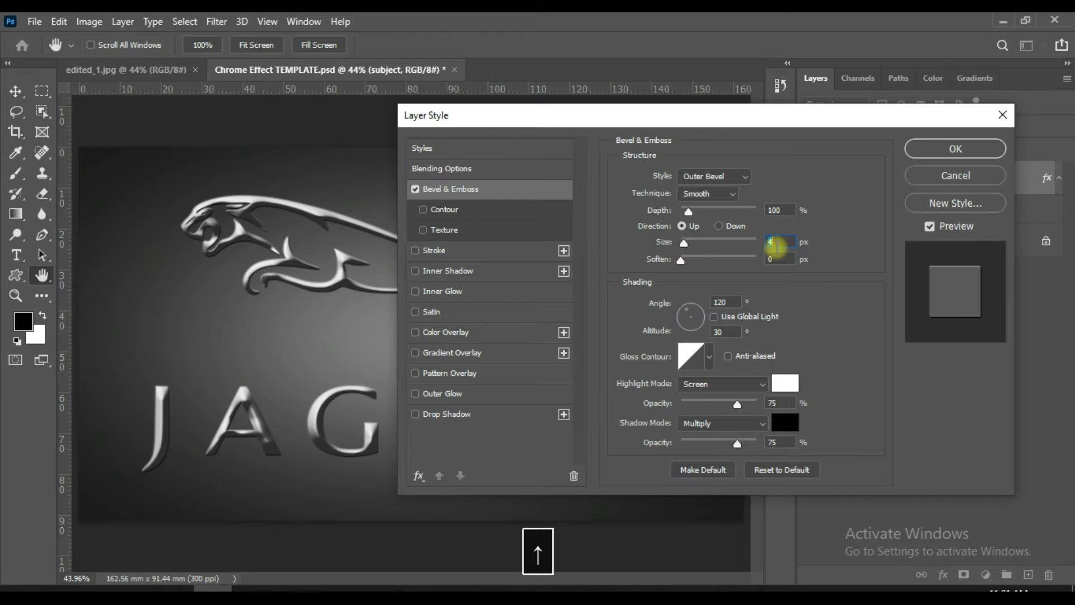
{"action": "key", "text": "Up"}
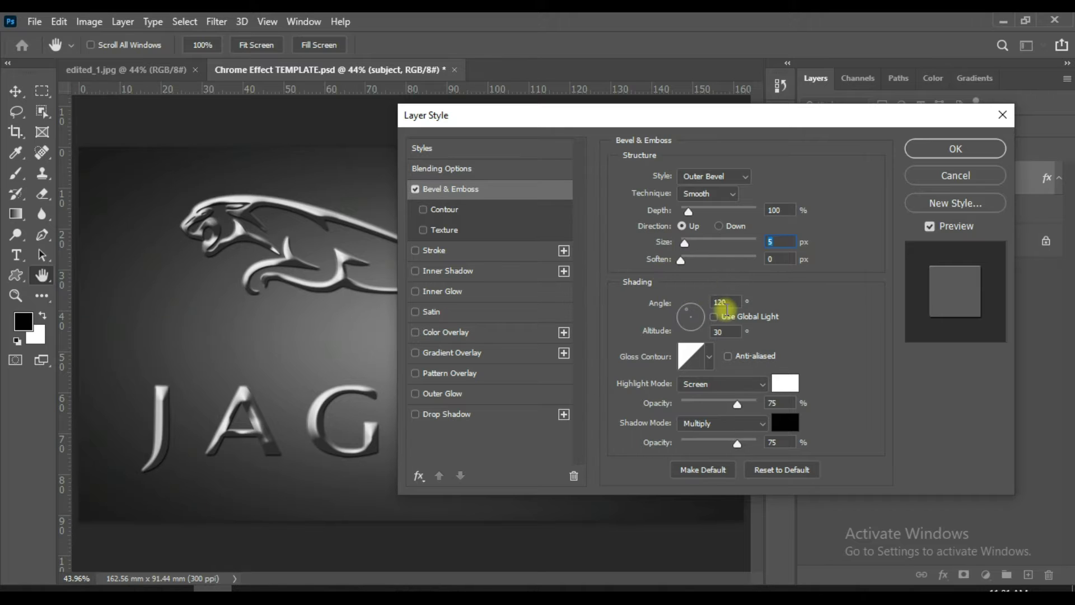
Give the bevel a Ring - Double gloss contour and a pure white highlight.
{"action": "left_click", "coordinate": [709, 359]}
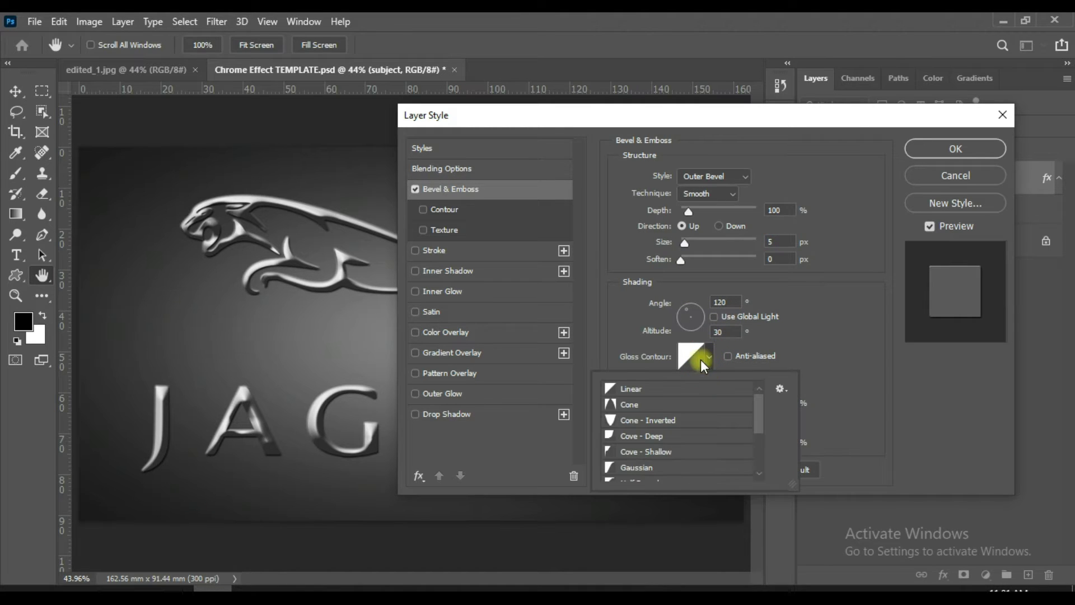
{"action": "left_click_drag", "start_coordinate": [755, 408], "coordinate": [757, 438]}
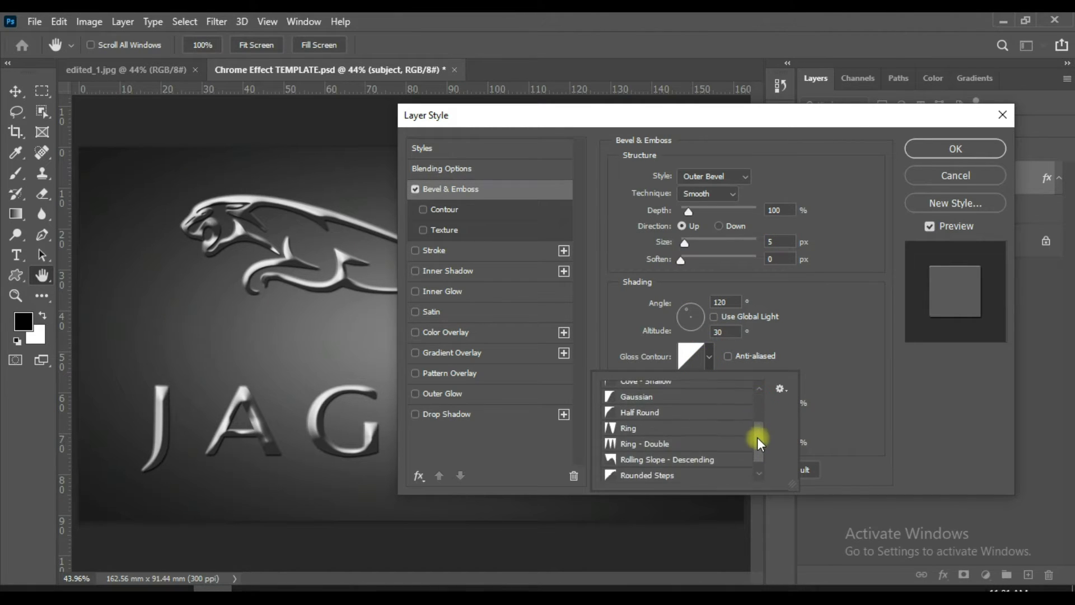
{"action": "left_click", "coordinate": [673, 426]}
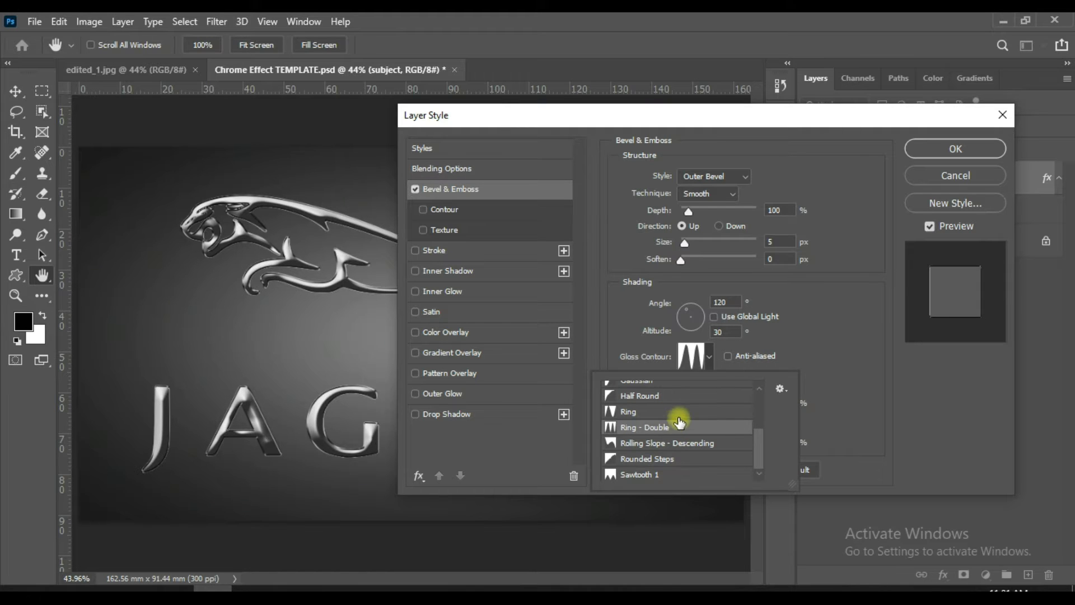
{"action": "left_click", "coordinate": [826, 329]}
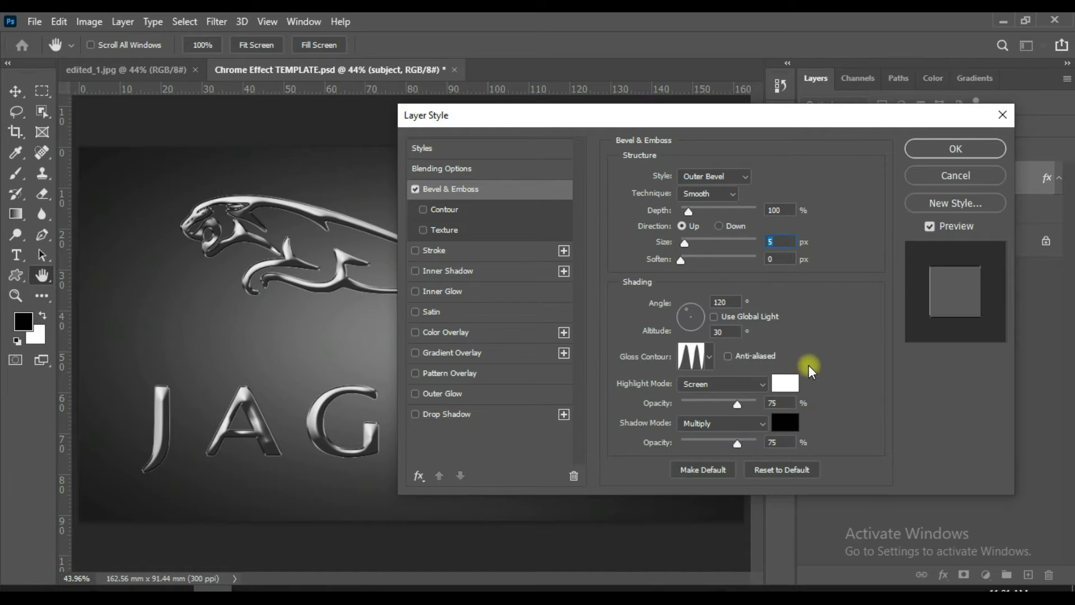
{"action": "left_click", "coordinate": [783, 385]}
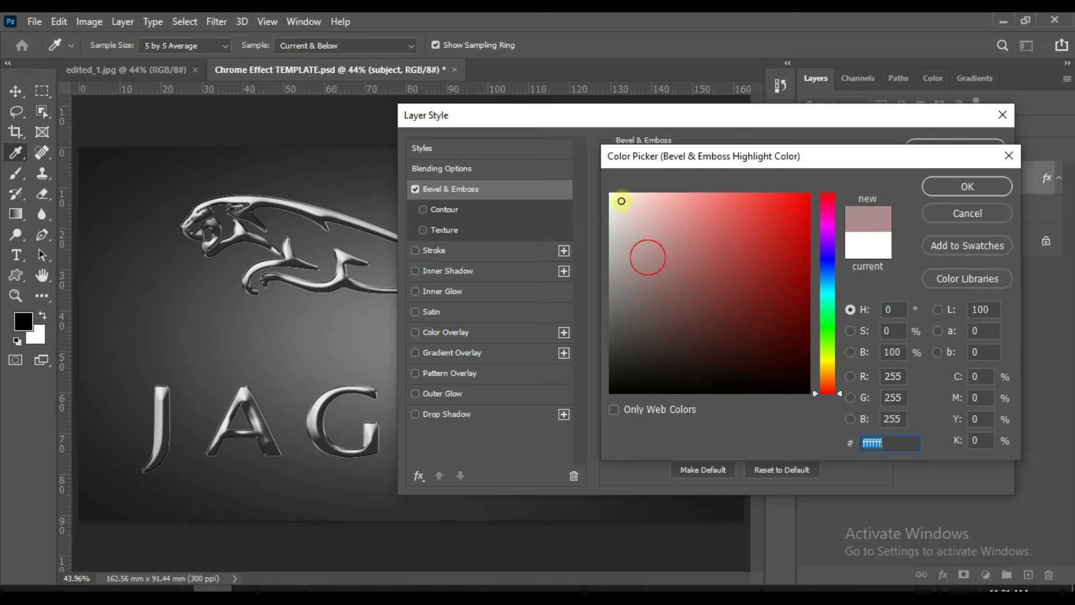
{"action": "left_click_drag", "start_coordinate": [648, 253], "coordinate": [611, 195]}
{"action": "left_click", "coordinate": [953, 185]}
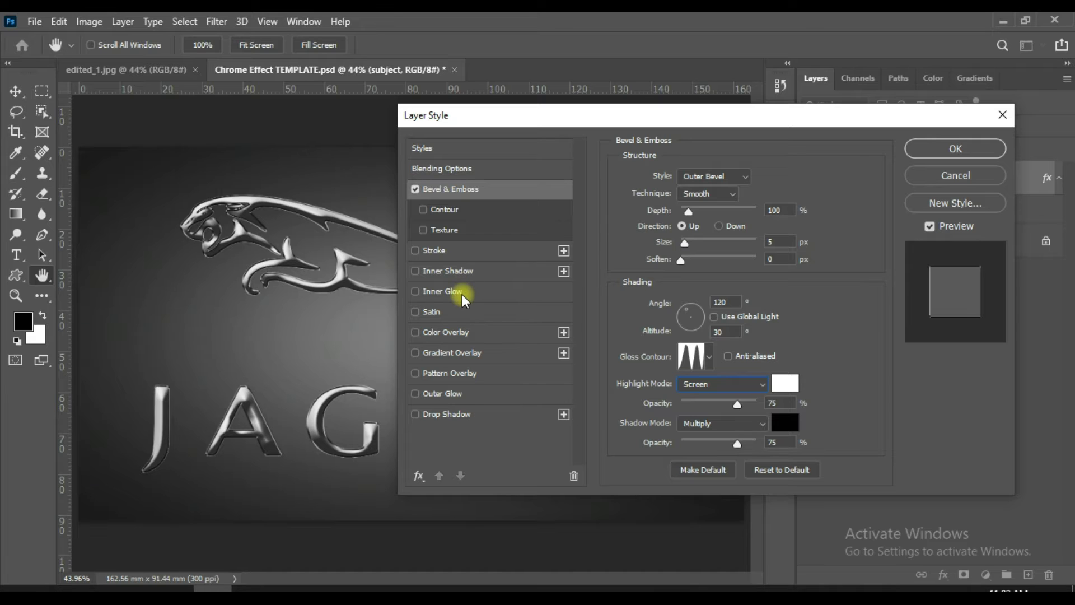
Enable Inner Glow with Screen blend, 75% opacity, Edge source and 7 px size.
{"action": "left_click", "coordinate": [462, 294]}
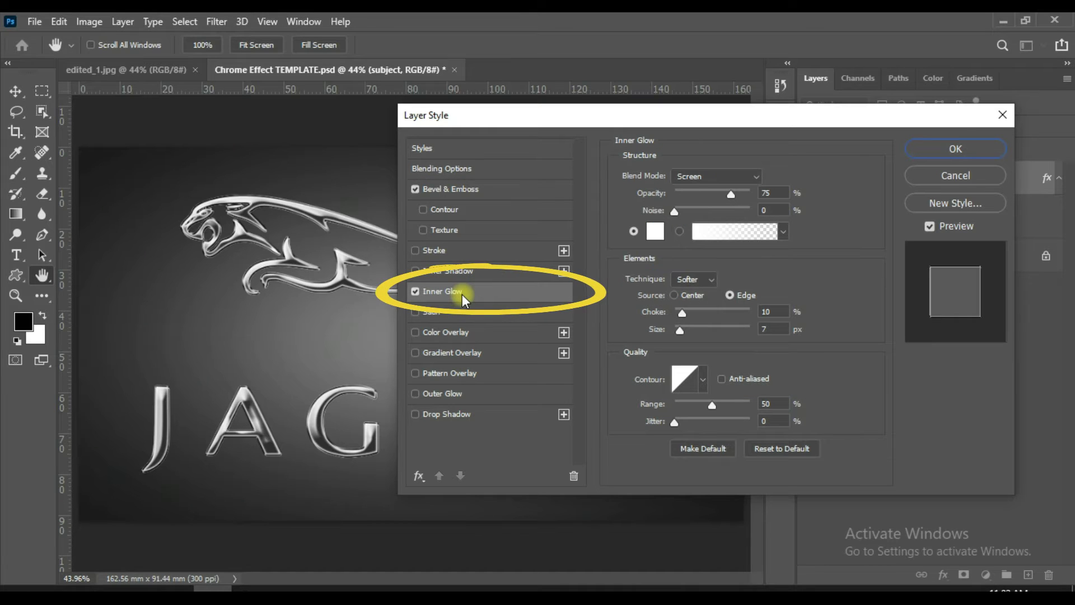
{"action": "left_click", "coordinate": [727, 176]}
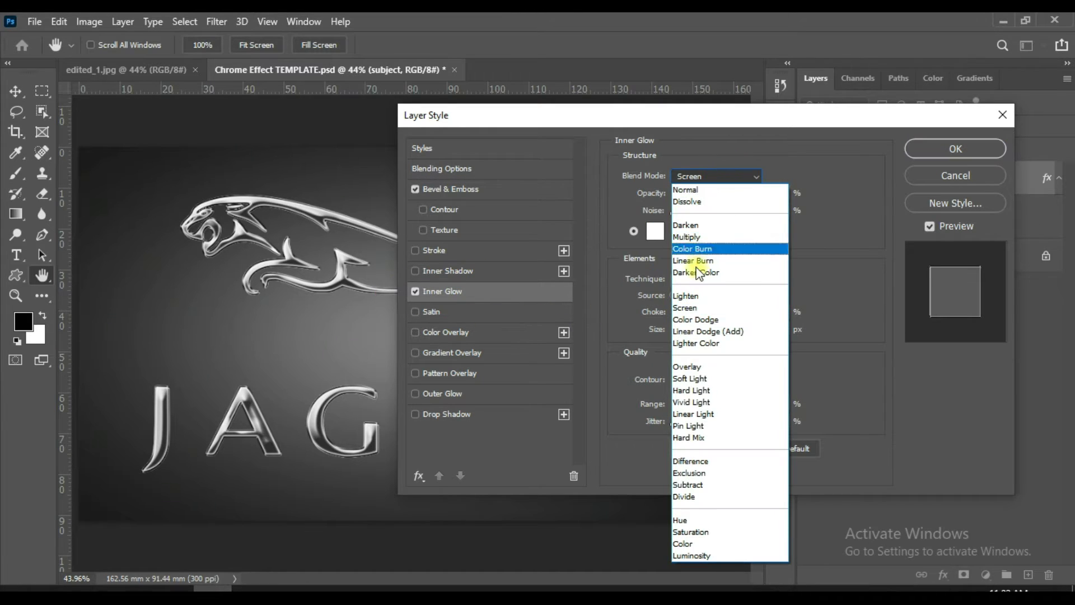
{"action": "left_click", "coordinate": [691, 306]}
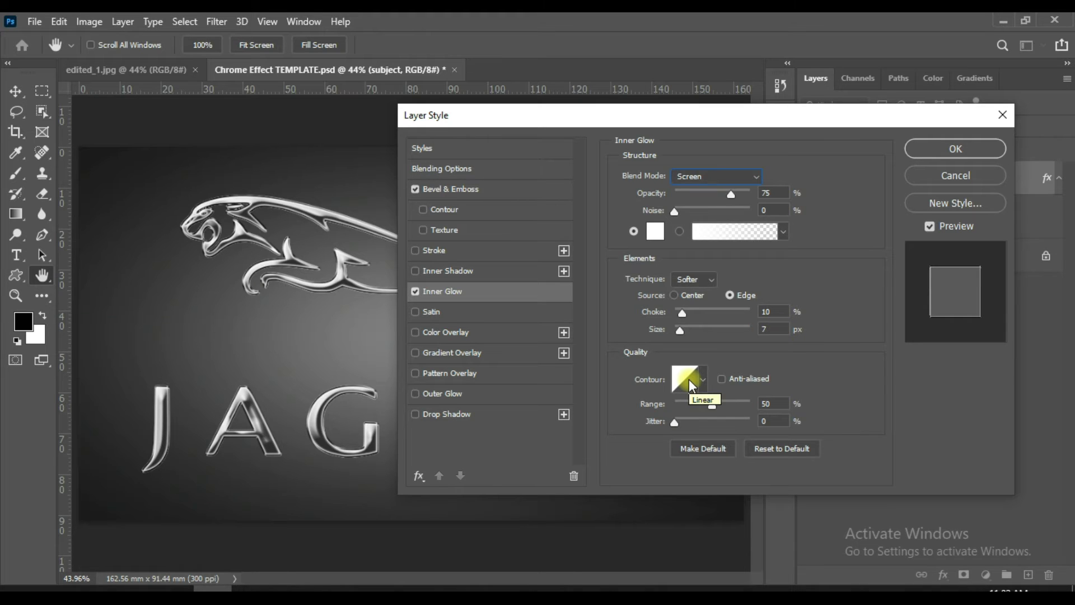
{"action": "key", "text": "F2"}
Add a reversed Color Burn gradient overlay to the logo at 60% opacity, linear 90°.
{"action": "left_click", "coordinate": [458, 354]}
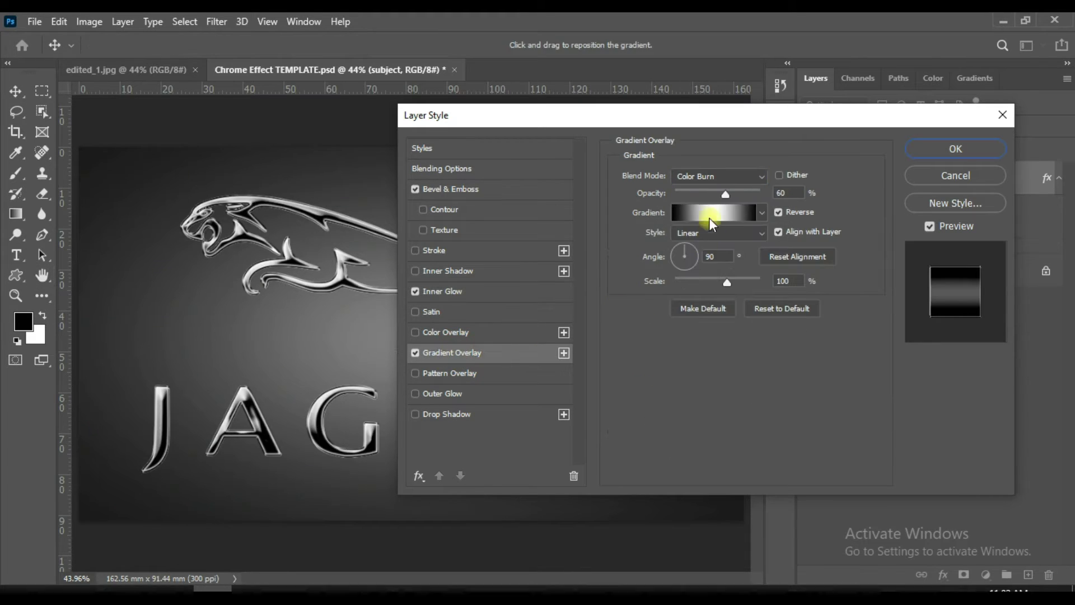
{"action": "left_click", "coordinate": [738, 173]}
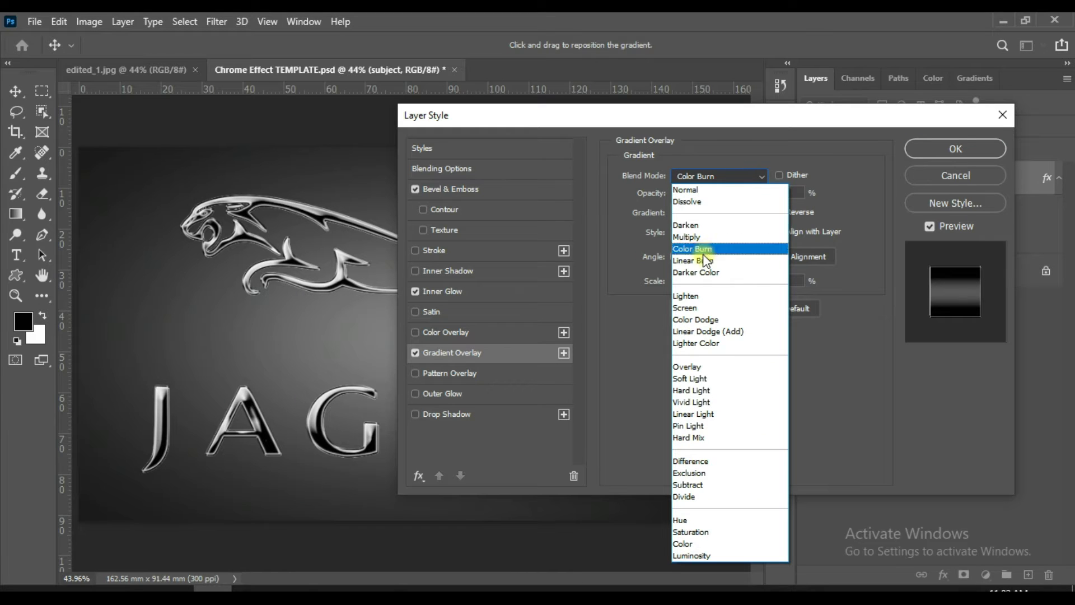
{"action": "left_click", "coordinate": [703, 240]}
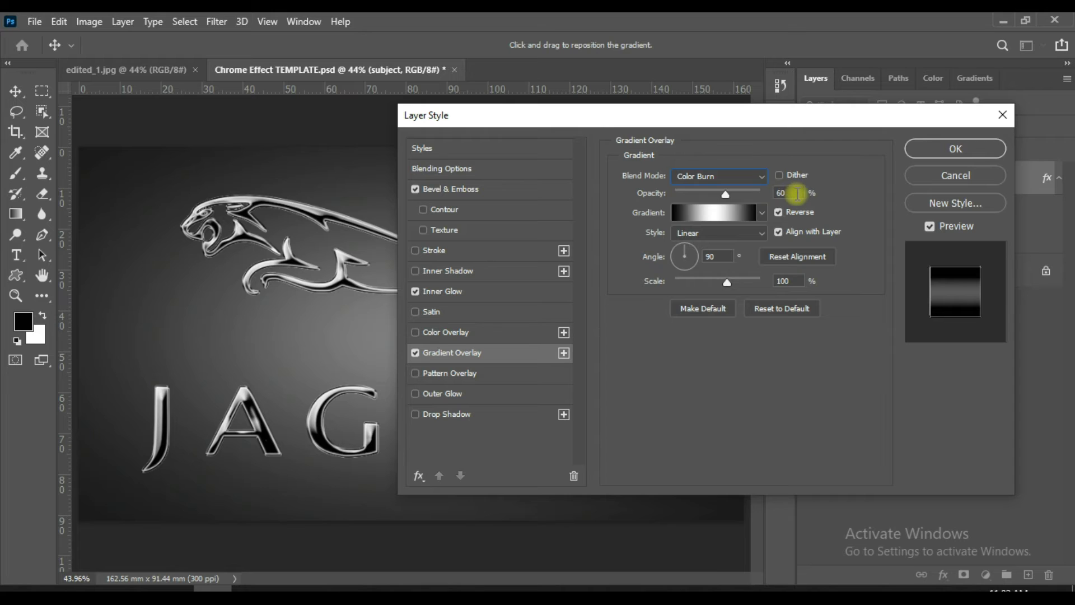
Make the overlay gradient black–white–black: white stop at 50%, right stop set to 000000.
{"action": "left_click", "coordinate": [708, 220]}
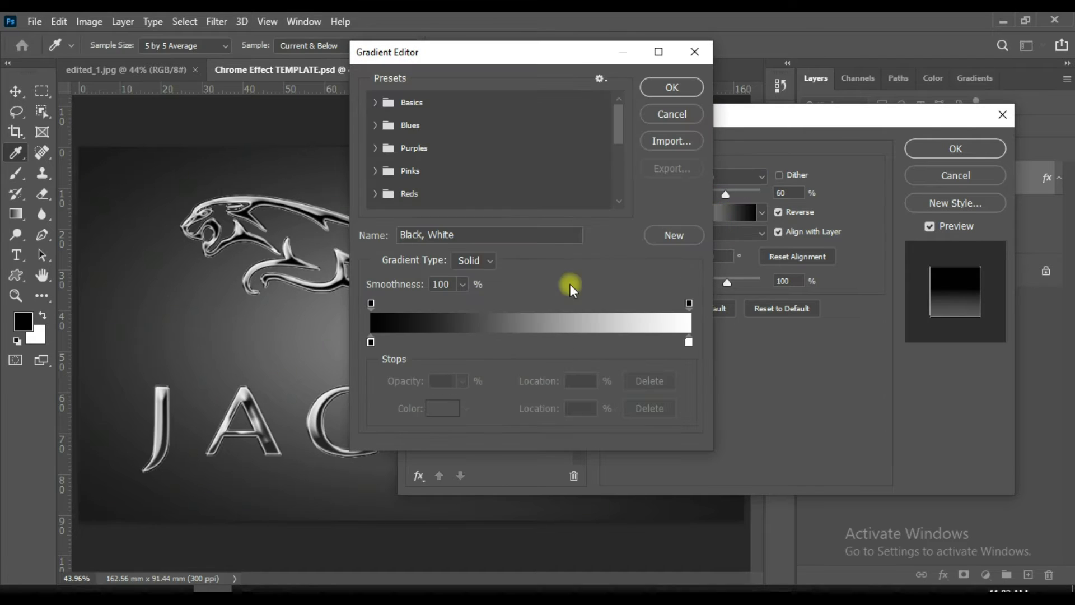
{"action": "left_click_drag", "start_coordinate": [691, 342], "coordinate": [529, 336]}
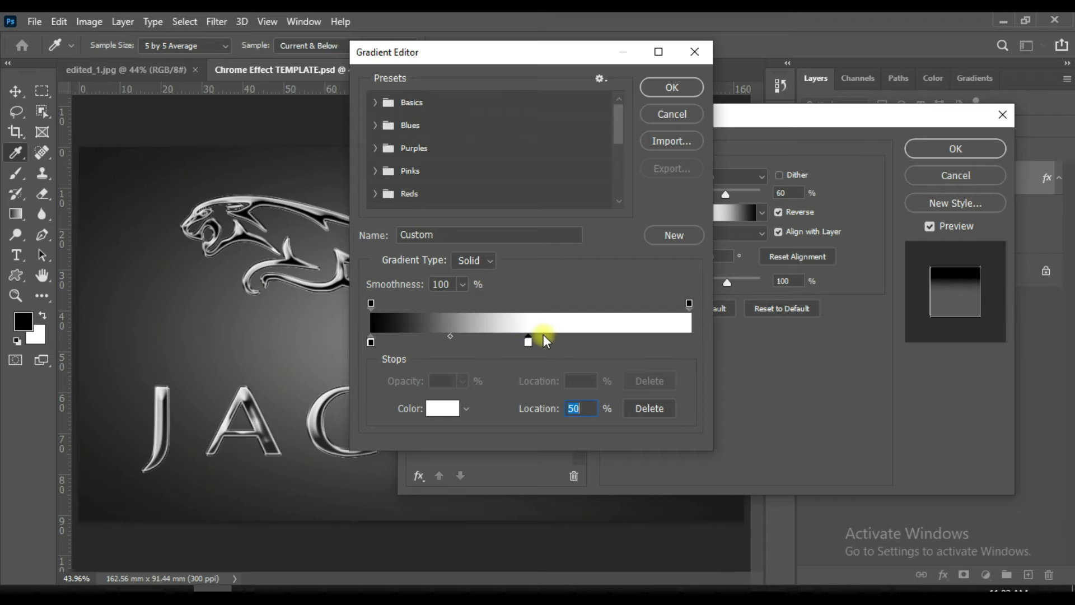
{"action": "double_click", "coordinate": [689, 341]}
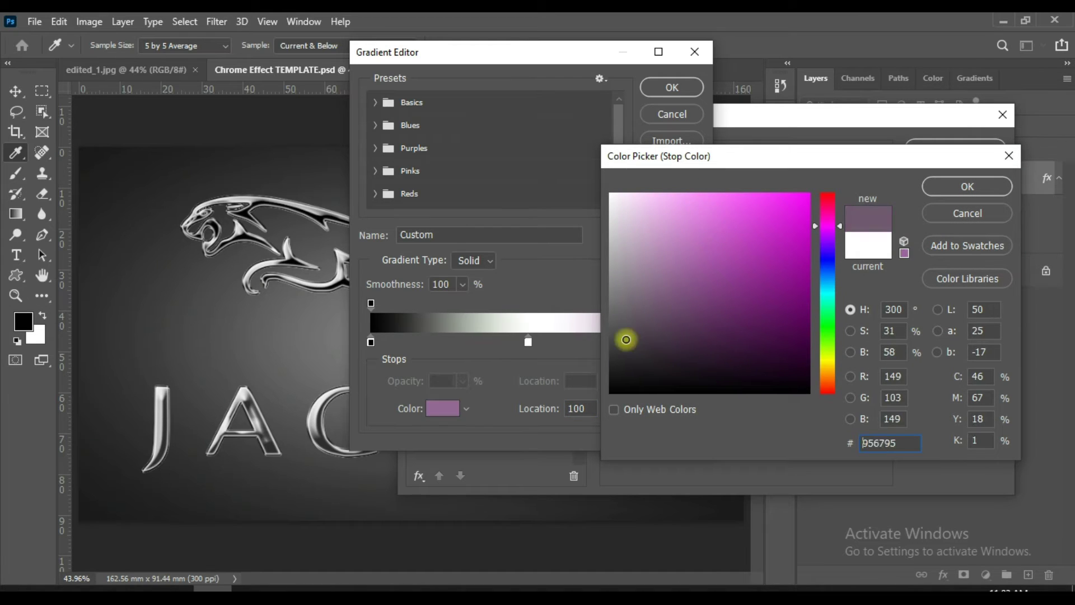
{"action": "left_click_drag", "start_coordinate": [708, 216], "coordinate": [538, 446]}
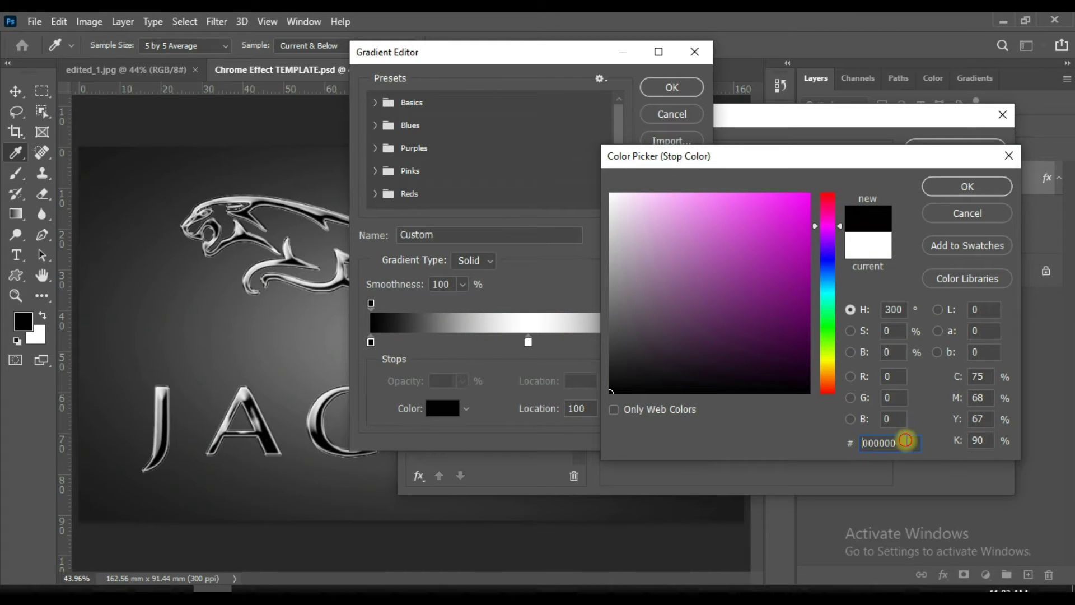
{"action": "double_click", "coordinate": [892, 443]}
{"action": "left_click", "coordinate": [967, 186]}
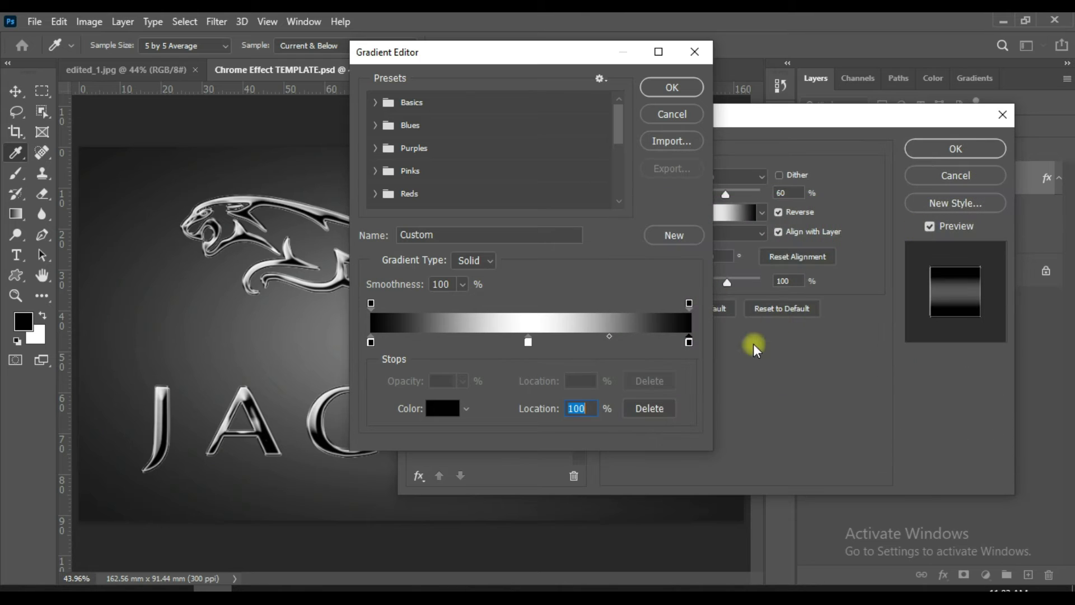
{"action": "left_click", "coordinate": [529, 343]}
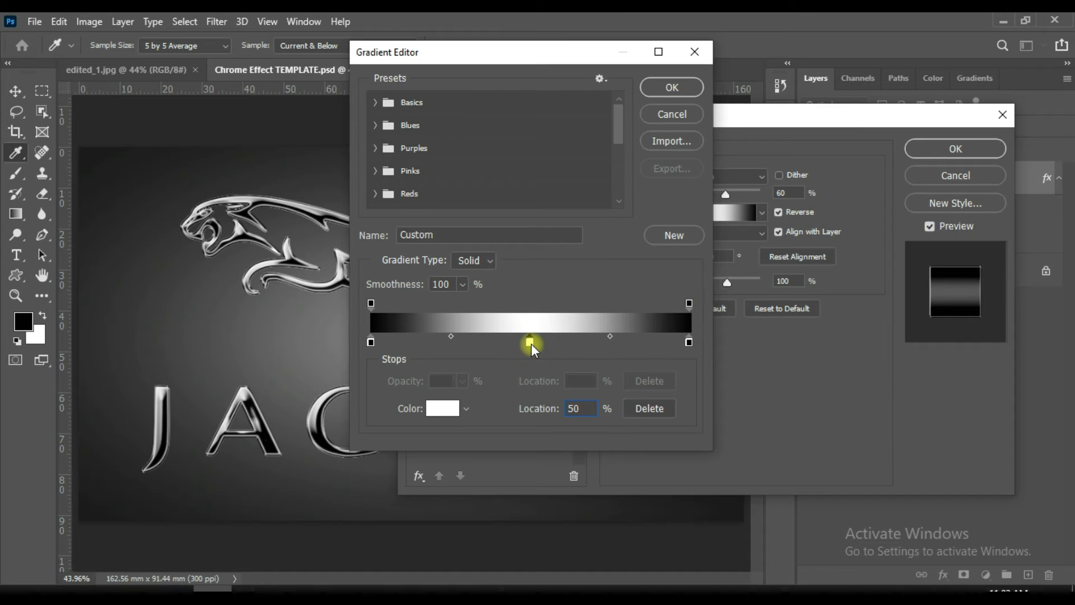
{"action": "left_click", "coordinate": [669, 87]}
Turn off Reverse on the logo's gradient overlay.
{"action": "key", "text": "F2"}
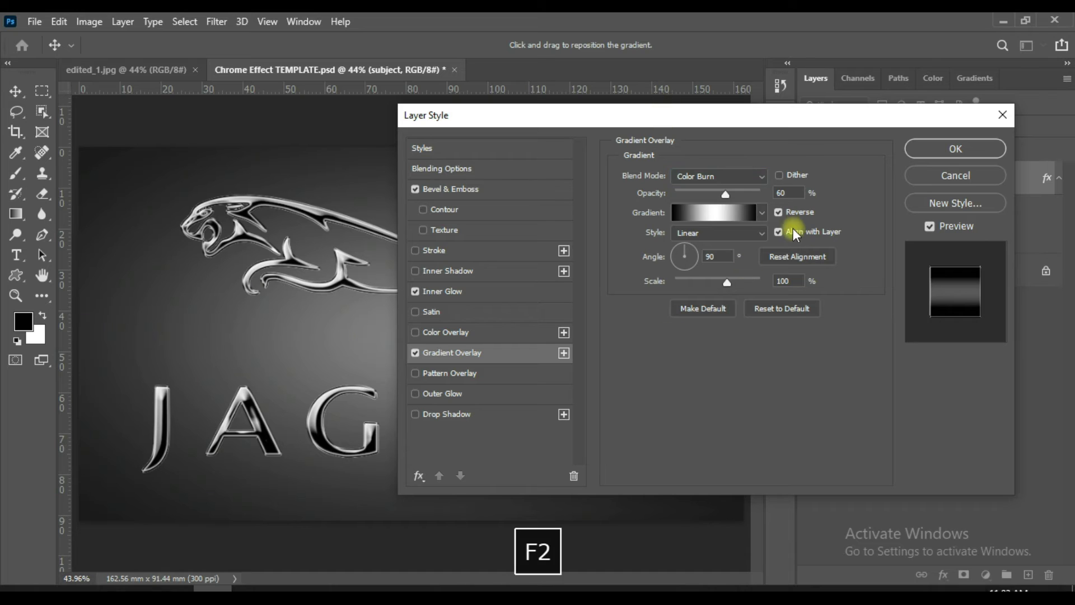
{"action": "left_click", "coordinate": [781, 214]}
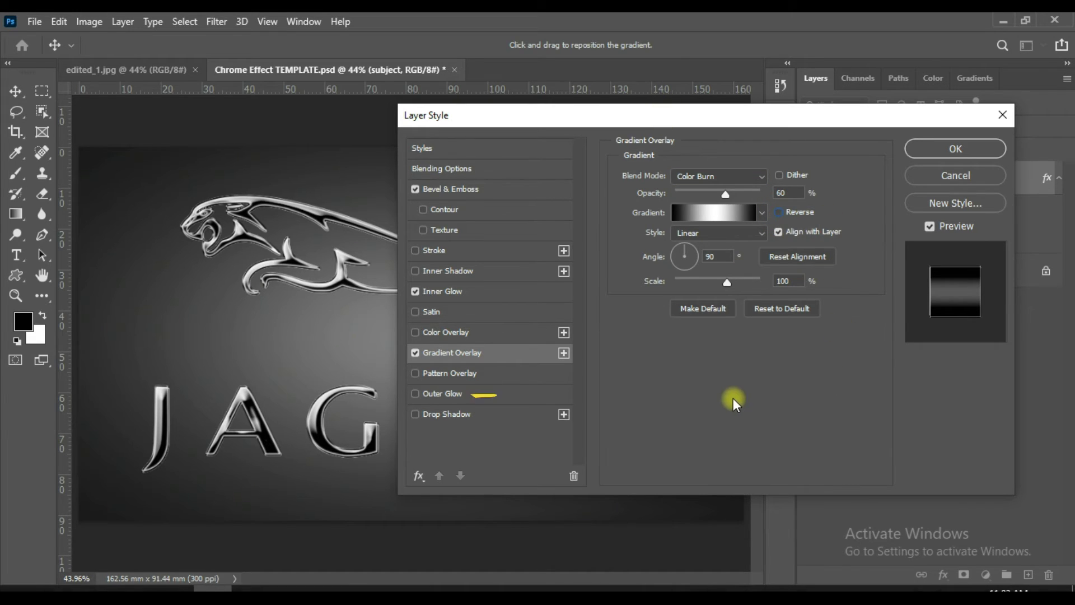
{"action": "key", "text": "F2"}
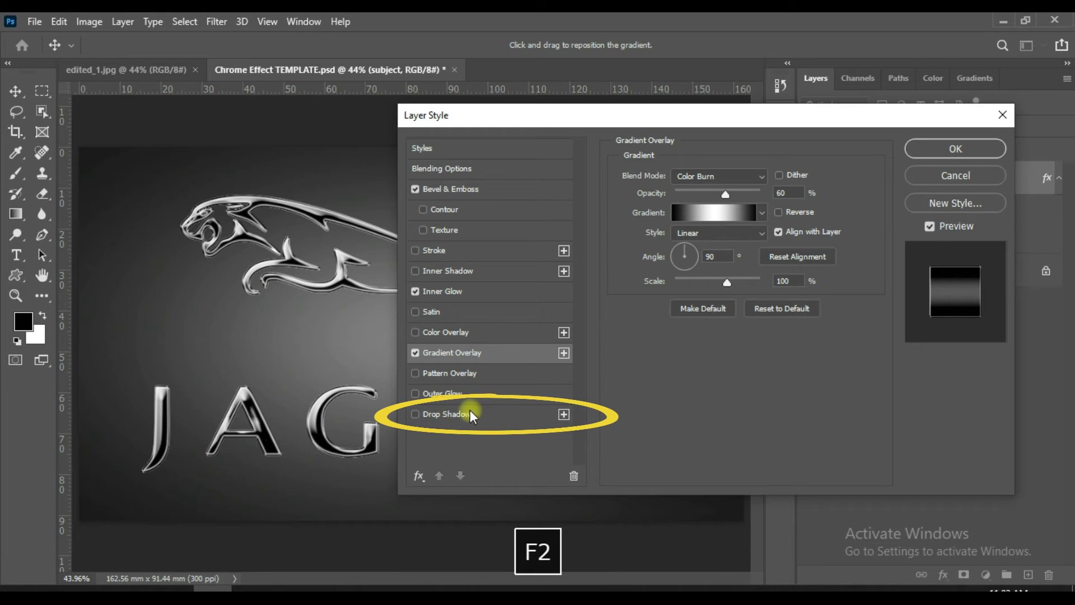
Add a Multiply drop shadow (50%, distance 14, size 14, Linear contour) and confirm the style.
{"action": "left_click", "coordinate": [450, 414]}
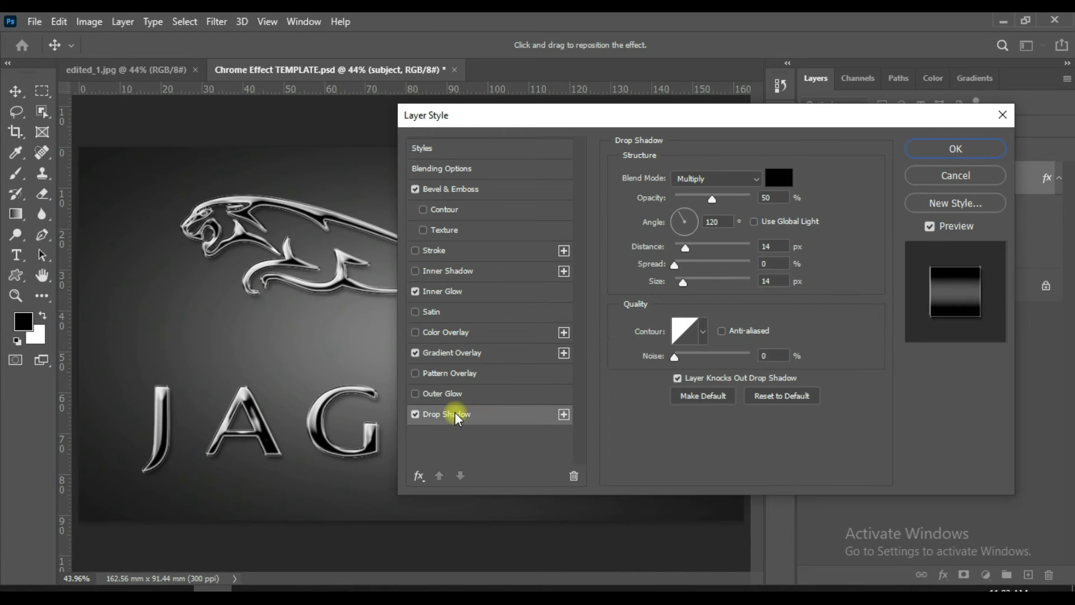
{"action": "left_click", "coordinate": [747, 174]}
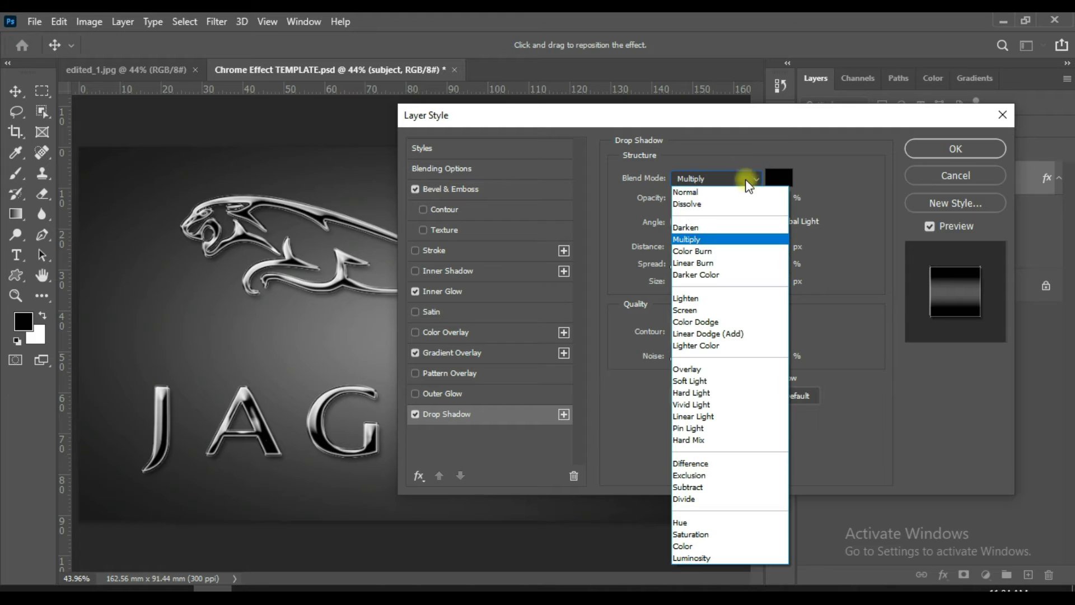
{"action": "left_click", "coordinate": [693, 237]}
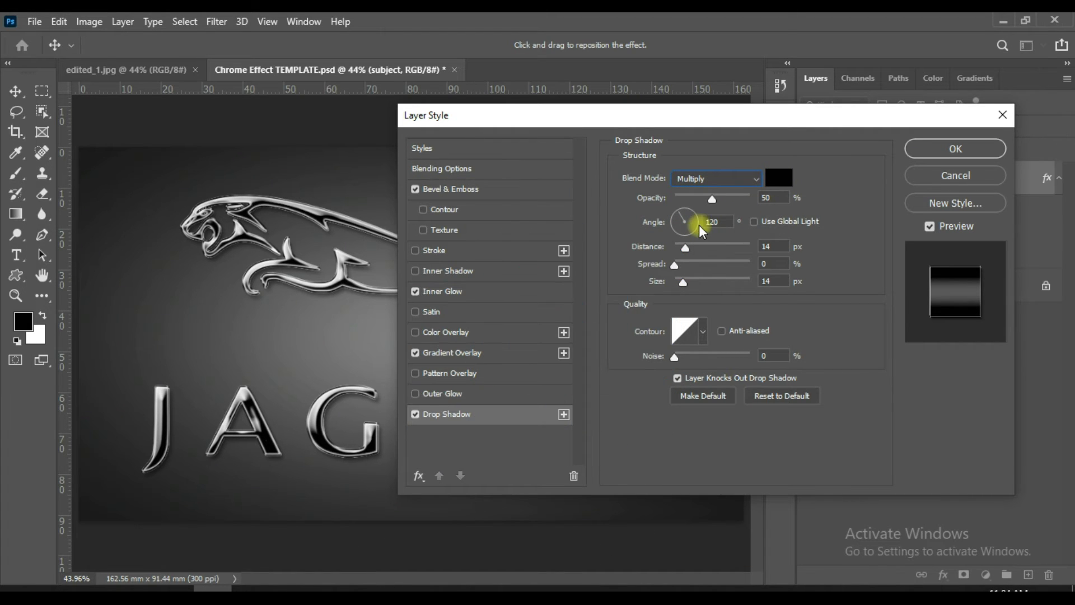
{"action": "key", "text": "Tab"}
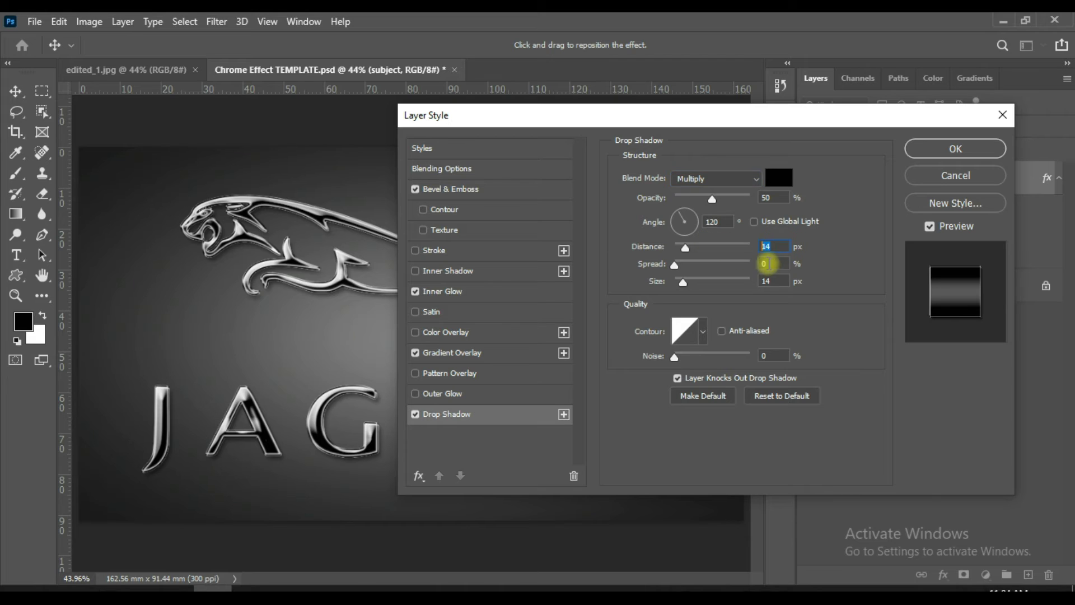
{"action": "left_click", "coordinate": [768, 262]}
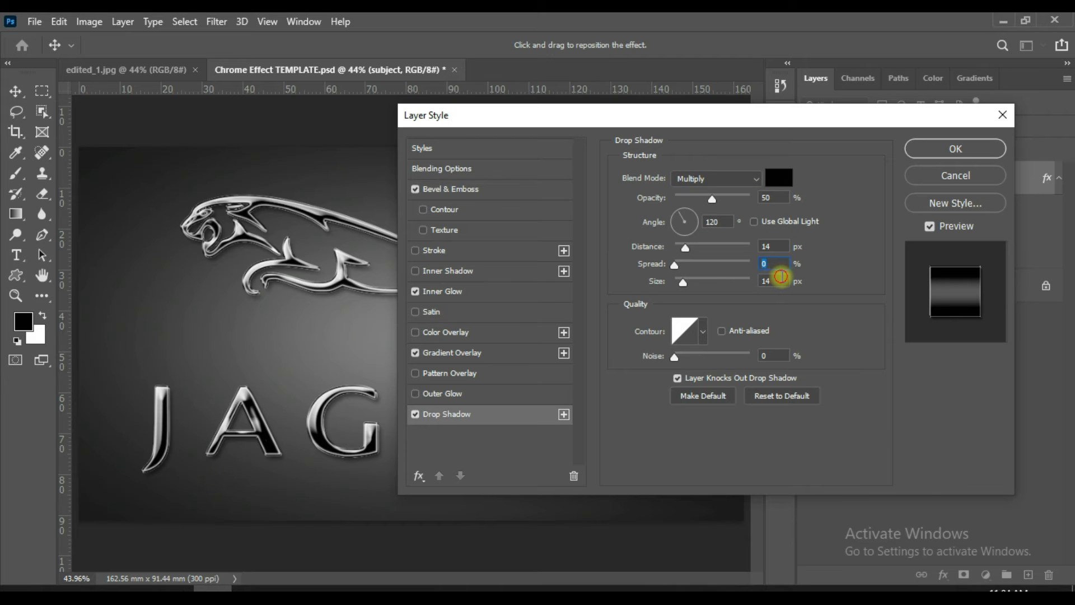
{"action": "key", "text": "Tab"}
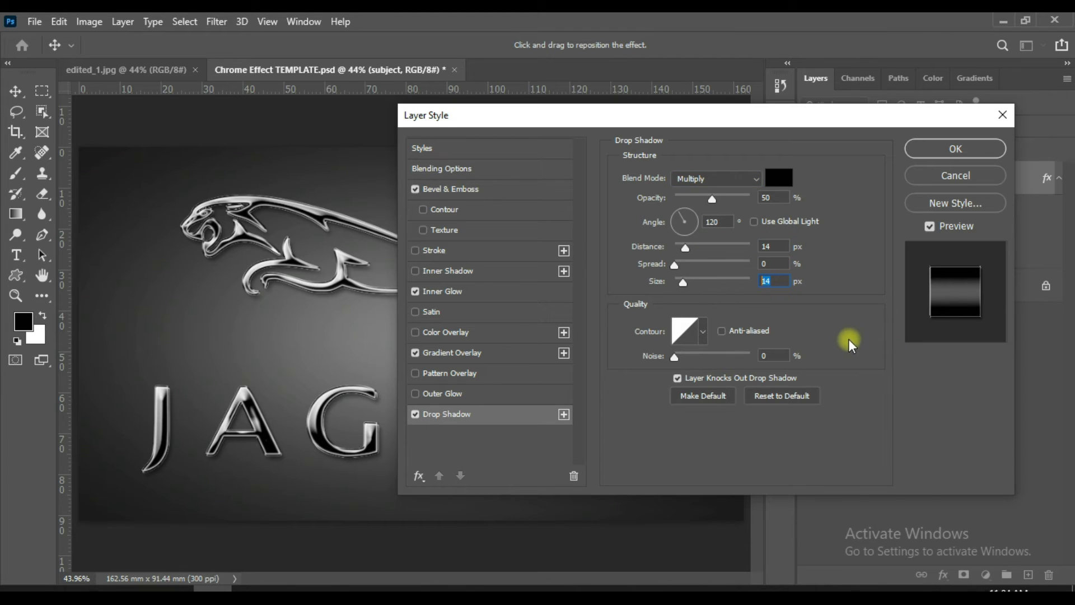
{"action": "left_click", "coordinate": [703, 332]}
{"action": "scroll", "coordinate": [659, 363], "scroll_direction": "up", "scroll_amount": 1}
{"action": "scroll", "coordinate": [647, 363], "scroll_direction": "up", "scroll_amount": 2}
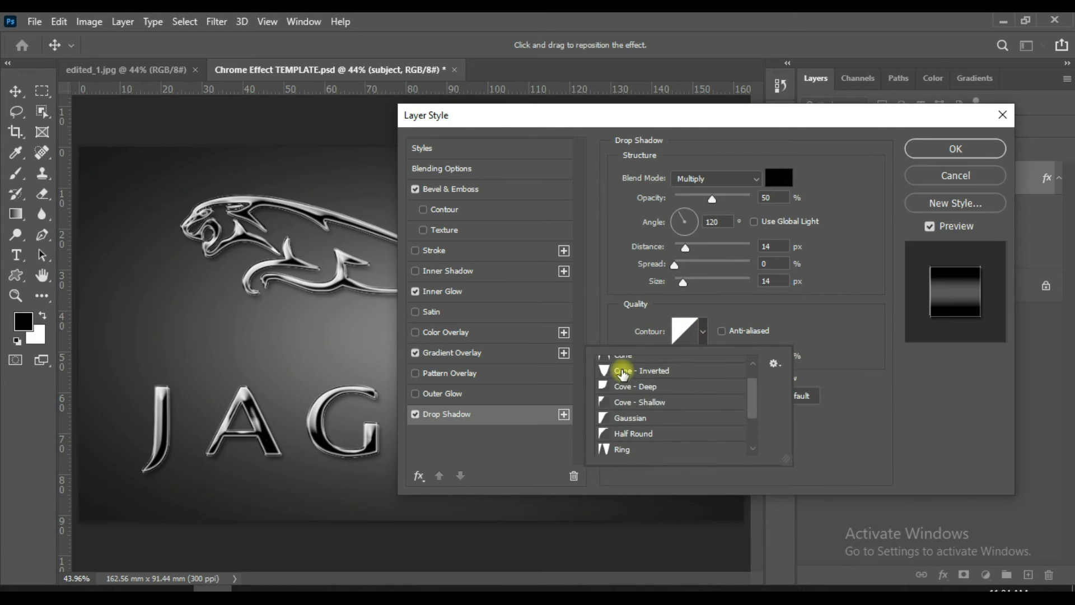
{"action": "scroll", "coordinate": [625, 364], "scroll_direction": "up", "scroll_amount": 2}
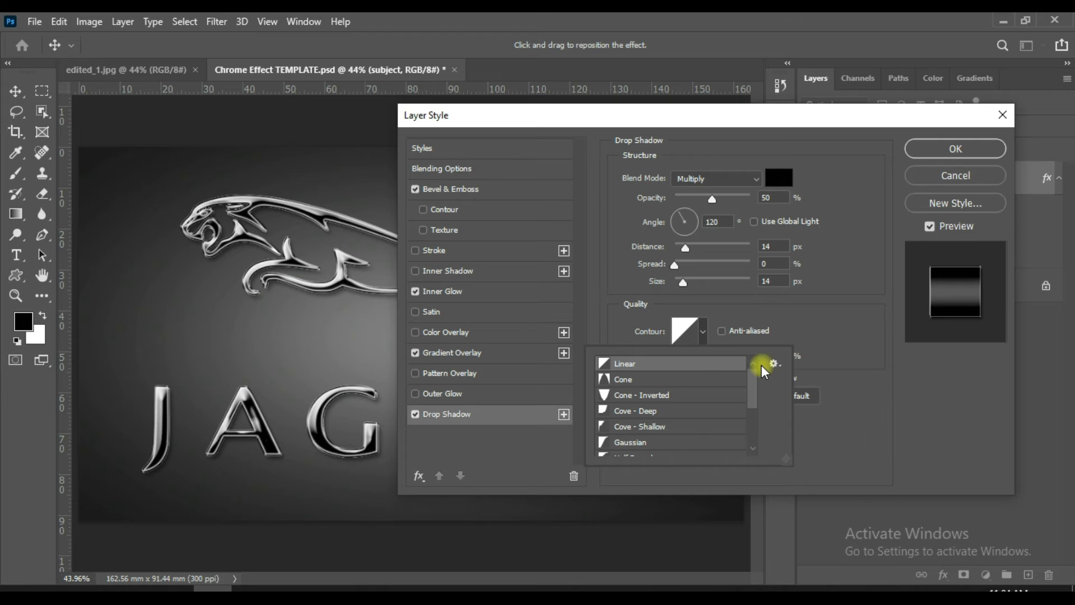
{"action": "left_click", "coordinate": [864, 356]}
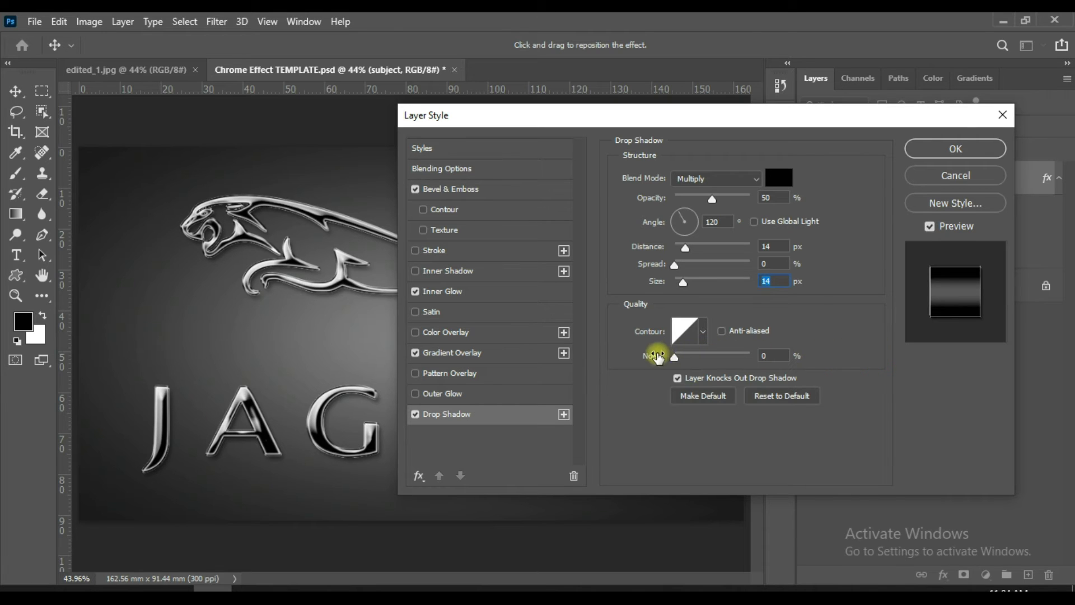
{"action": "key", "text": "F2"}
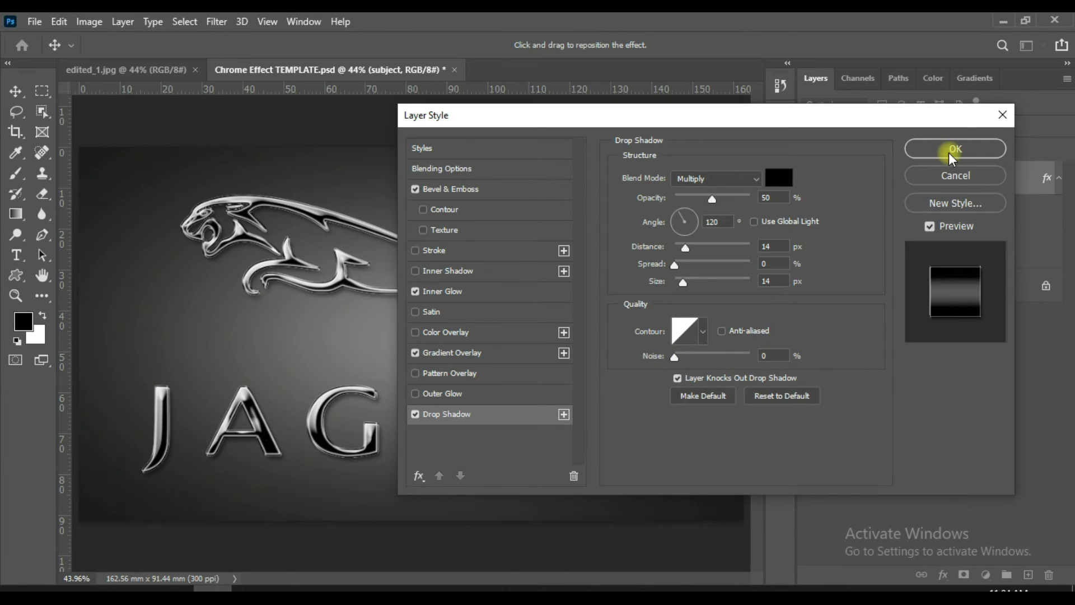
{"action": "left_click", "coordinate": [953, 149]}
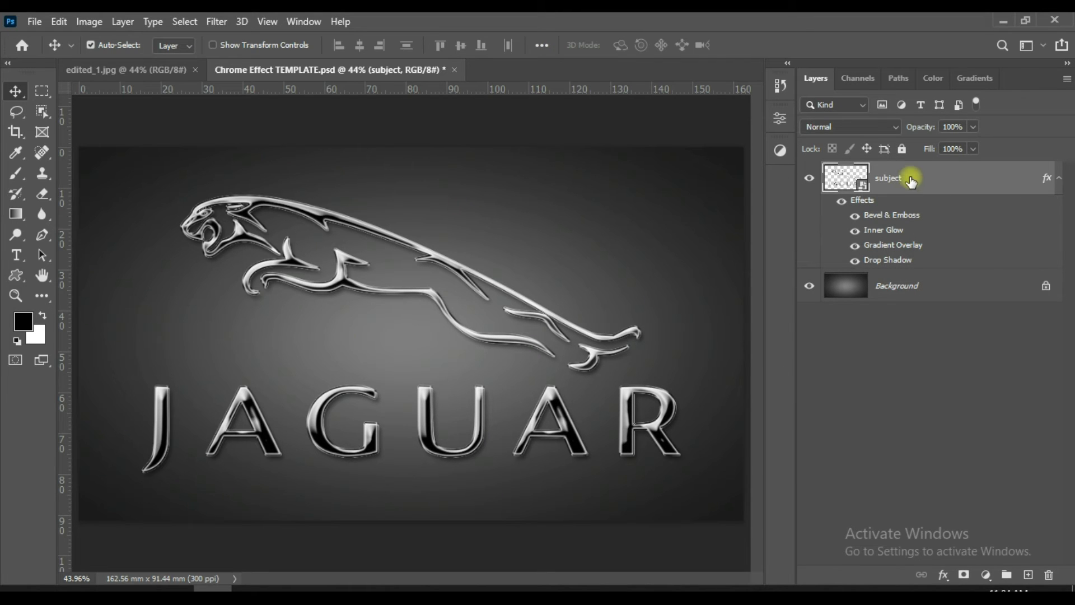
Compare the logo against the background, then add a Curves adjustment layer above it.
{"action": "left_click", "coordinate": [808, 177]}
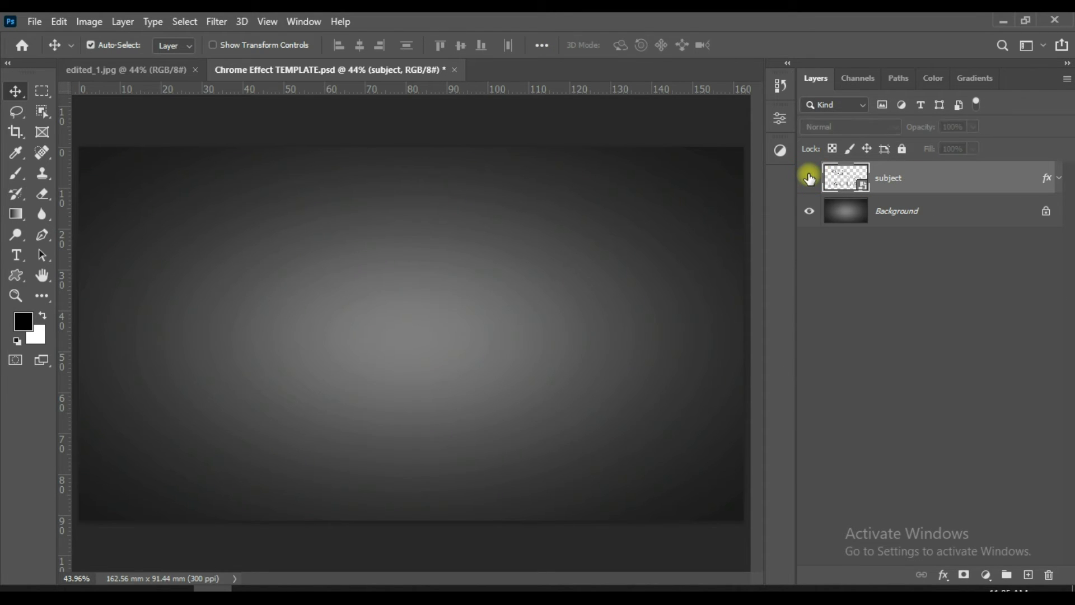
{"action": "left_click", "coordinate": [808, 176]}
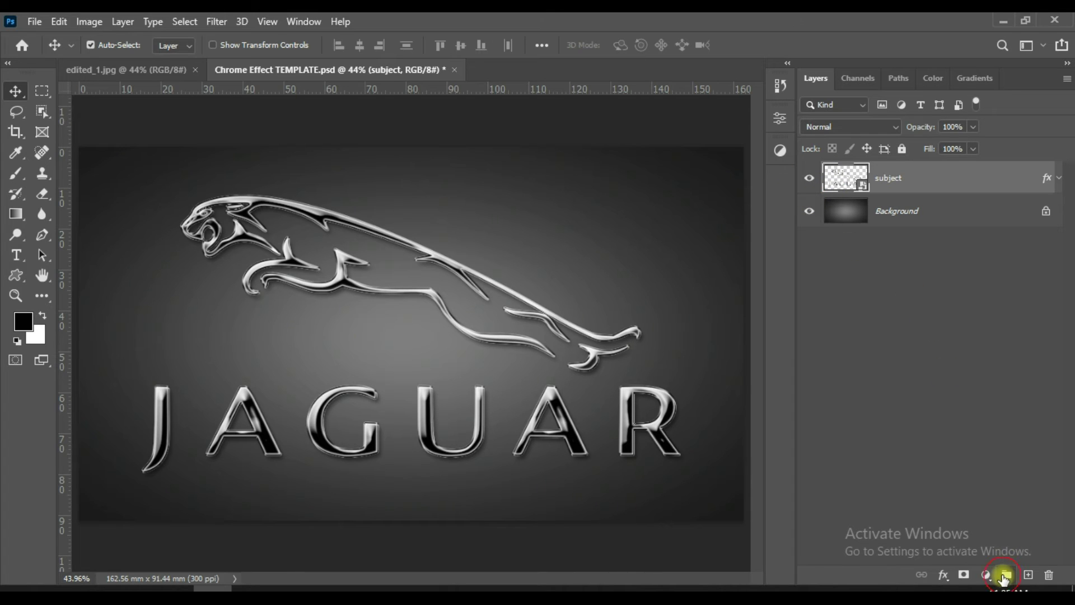
{"action": "left_click", "coordinate": [985, 576]}
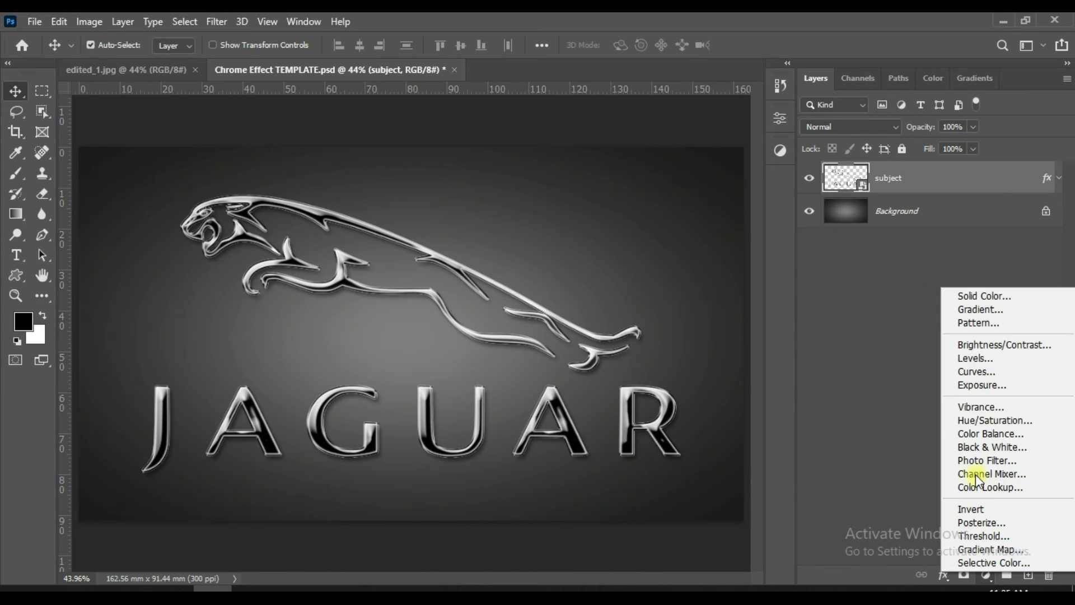
{"action": "left_click", "coordinate": [974, 371]}
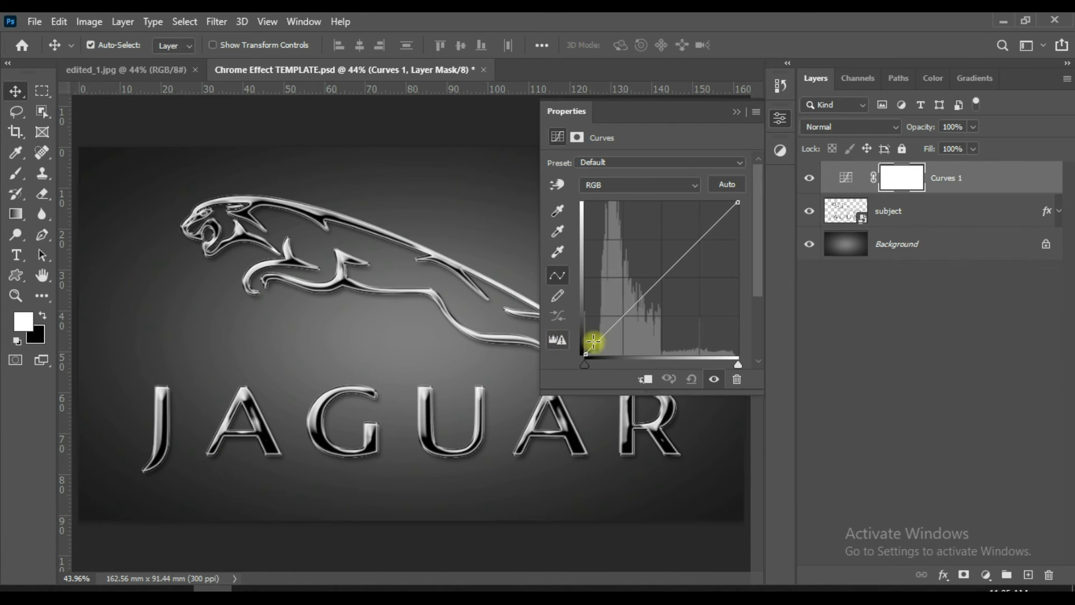
Shape the Curves 1 curve into a steep S-wave and clip it to the logo.
{"action": "mouse_move", "coordinate": [609, 326]}
{"action": "left_mouse_down"}
{"action": "mouse_move", "coordinate": [609, 277]}
{"action": "mouse_move", "coordinate": [642, 294]}
{"action": "mouse_move", "coordinate": [656, 323]}
{"action": "left_mouse_up"}
{"action": "left_click_drag", "start_coordinate": [701, 288], "coordinate": [664, 257]}
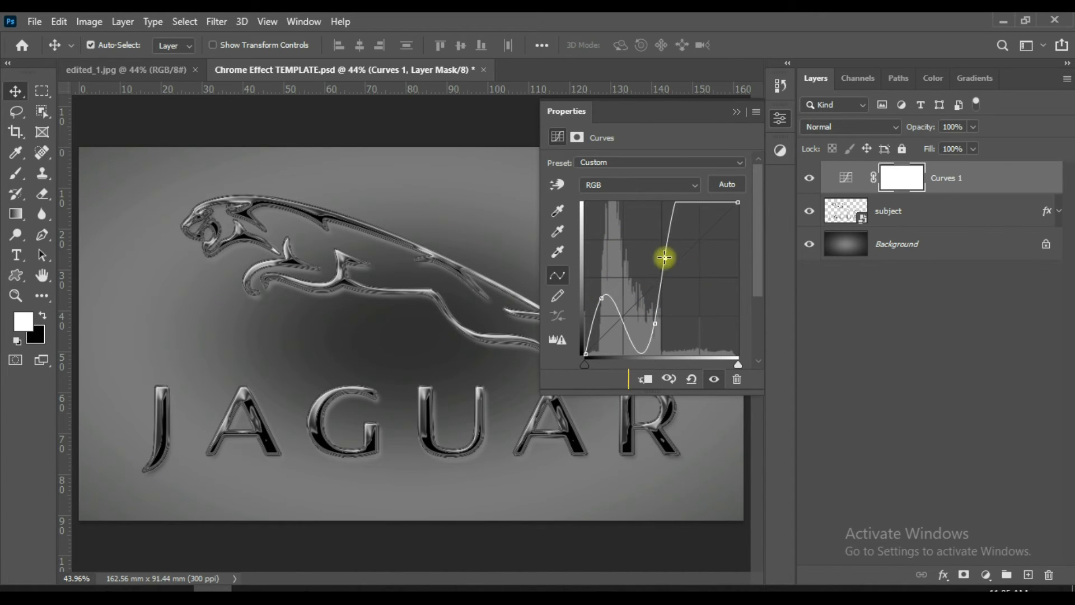
{"action": "left_click", "coordinate": [645, 379]}
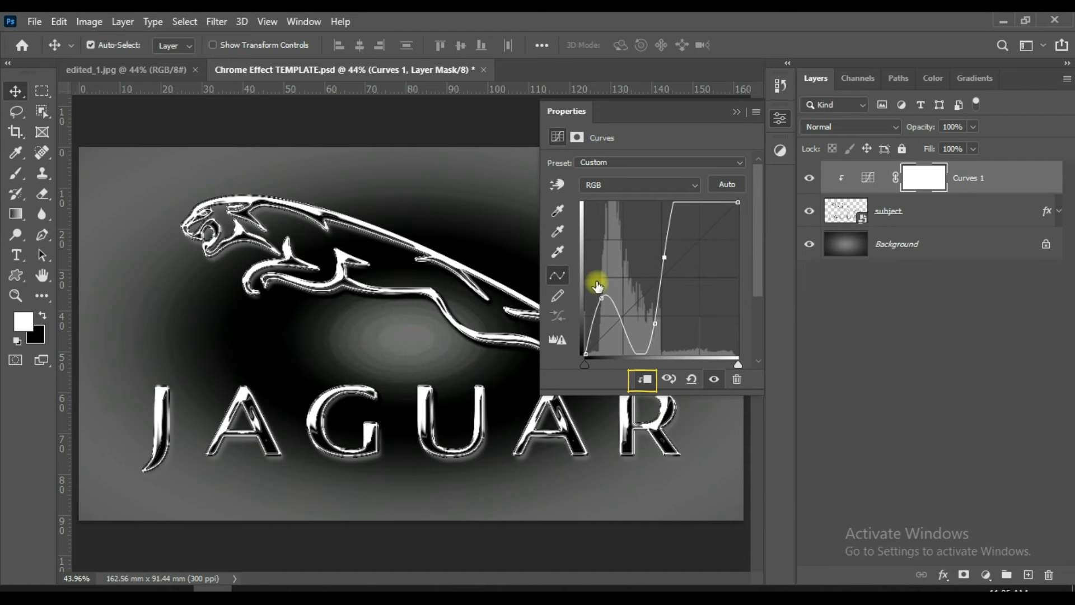
{"action": "left_click", "coordinate": [602, 289]}
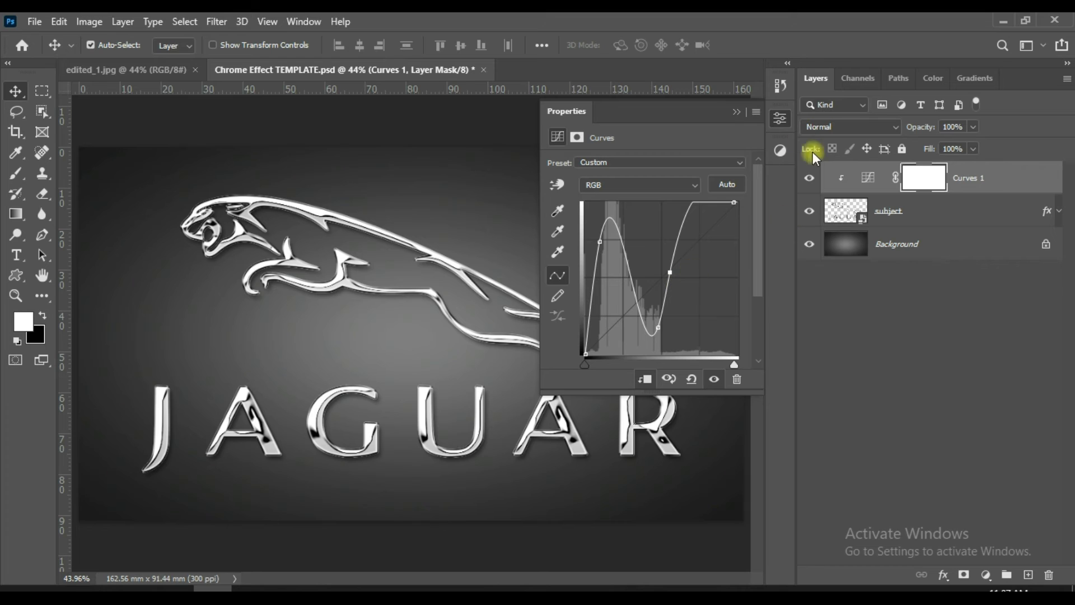
Close Properties, compare Curves 1 on and off, and select its adjustment thumbnail.
{"action": "left_click", "coordinate": [731, 111]}
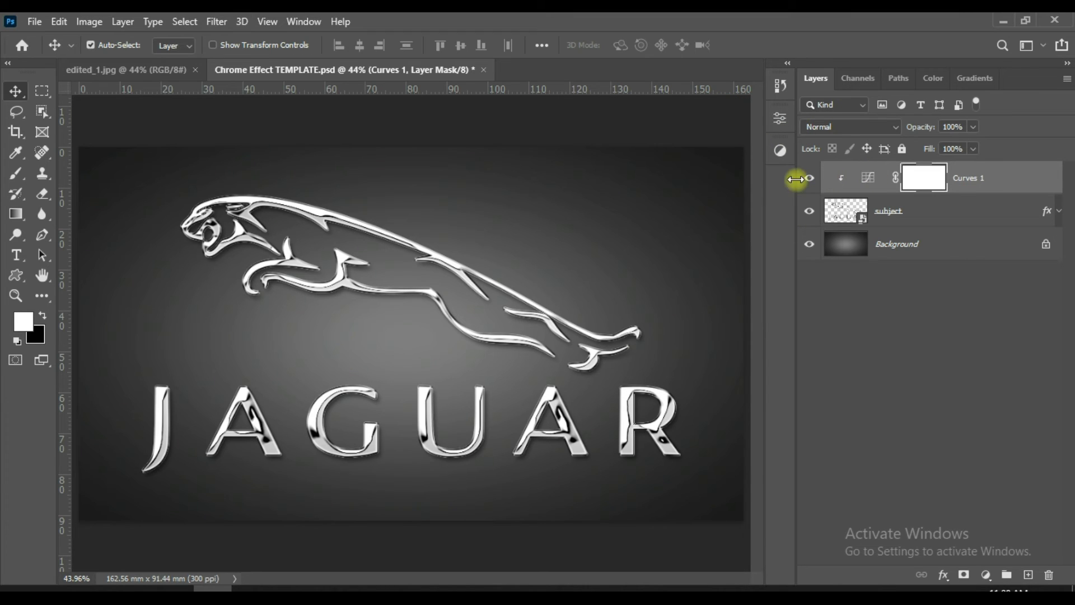
{"action": "left_click", "coordinate": [806, 179]}
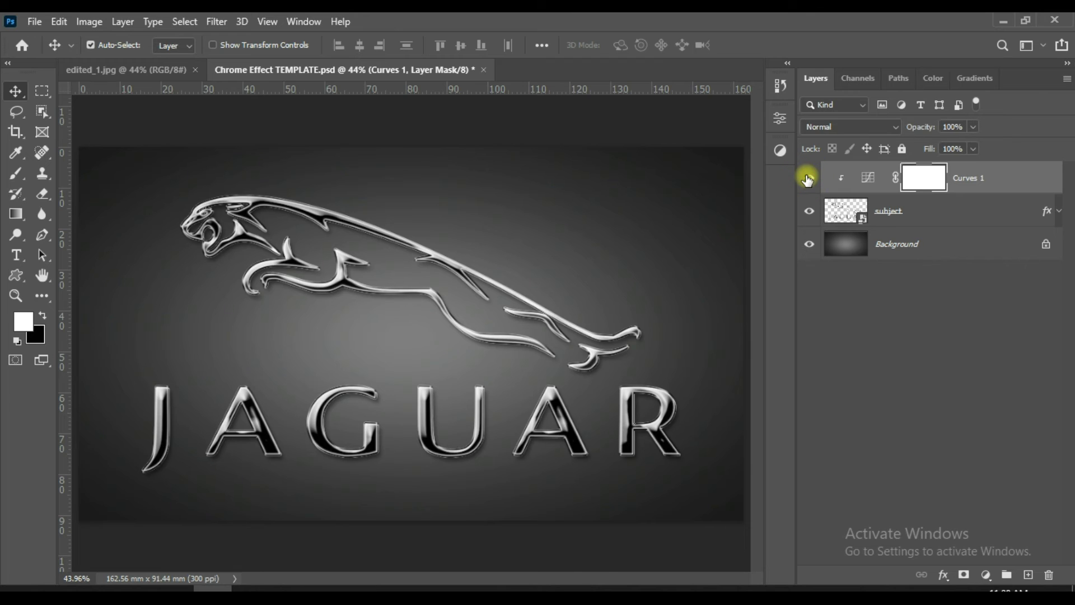
{"action": "left_click", "coordinate": [807, 179]}
{"action": "left_click", "coordinate": [877, 191]}
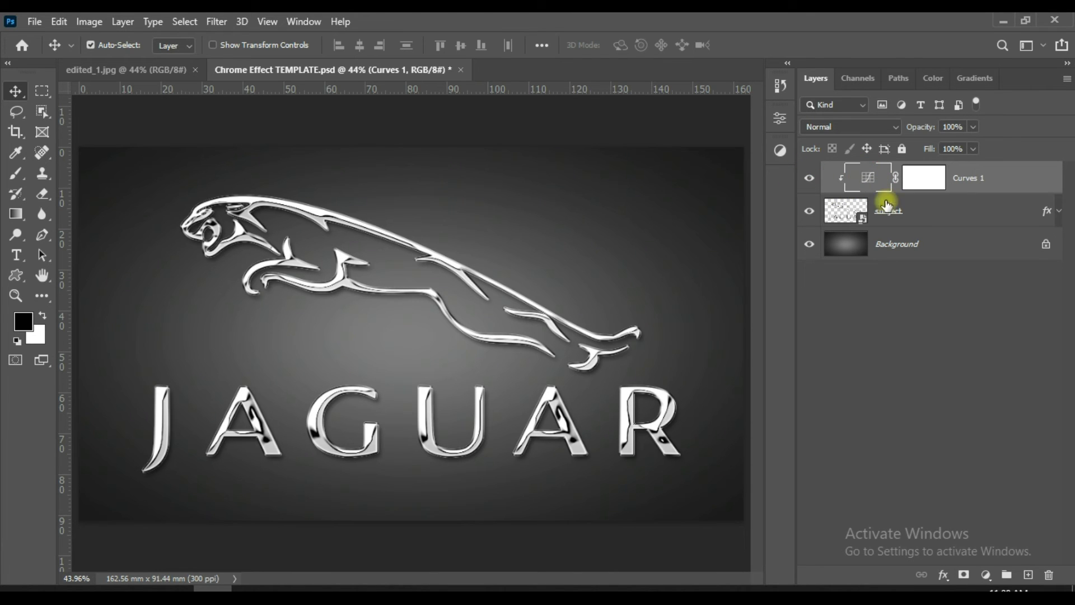
Duplicate Curves 1 with Ctrl+J and clip the copy to the logo.
{"action": "key", "text": "ctrl+j"}
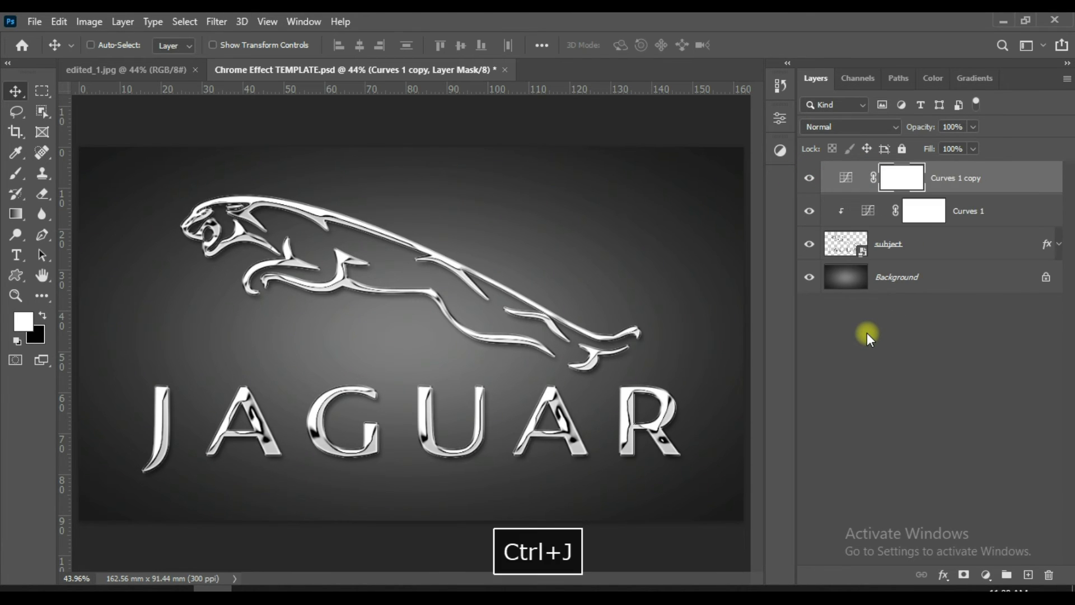
{"action": "left_click", "coordinate": [843, 178]}
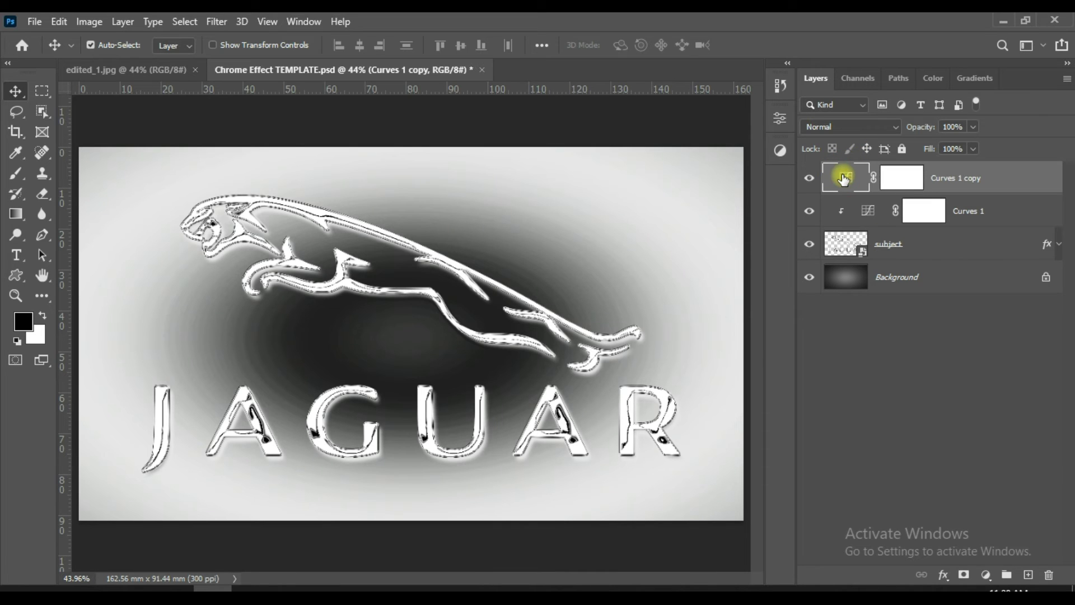
{"action": "double_click", "coordinate": [843, 178]}
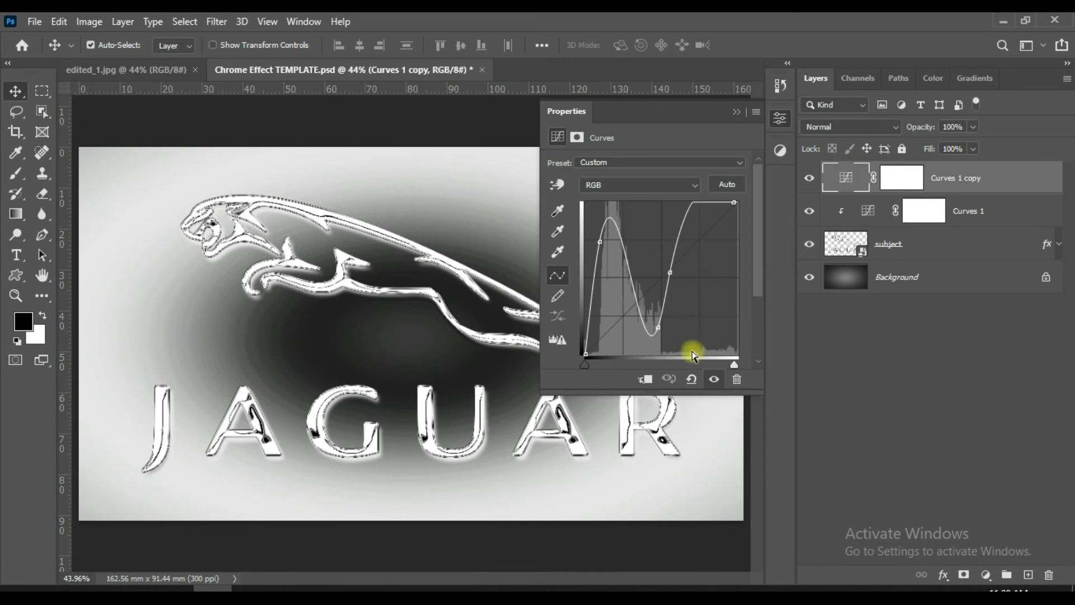
{"action": "left_click", "coordinate": [647, 380]}
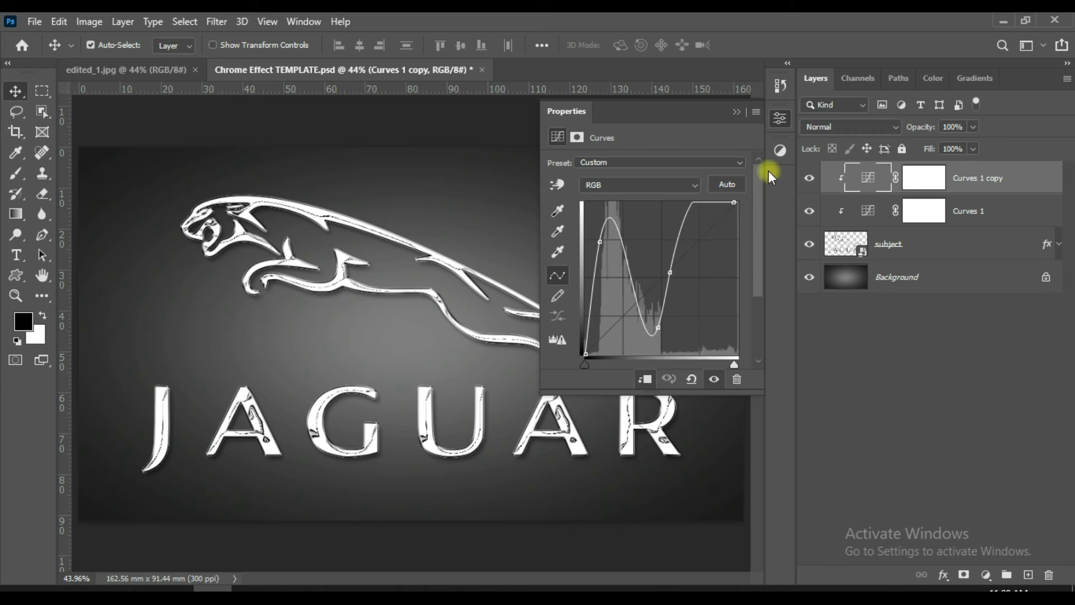
Reshape the Curves 1 copy curve into a gentler arc and close its settings.
{"action": "left_click", "coordinate": [674, 279]}
{"action": "mouse_move", "coordinate": [675, 250]}
{"action": "left_mouse_down"}
{"action": "mouse_move", "coordinate": [700, 303]}
{"action": "mouse_move", "coordinate": [692, 329]}
{"action": "left_mouse_up"}
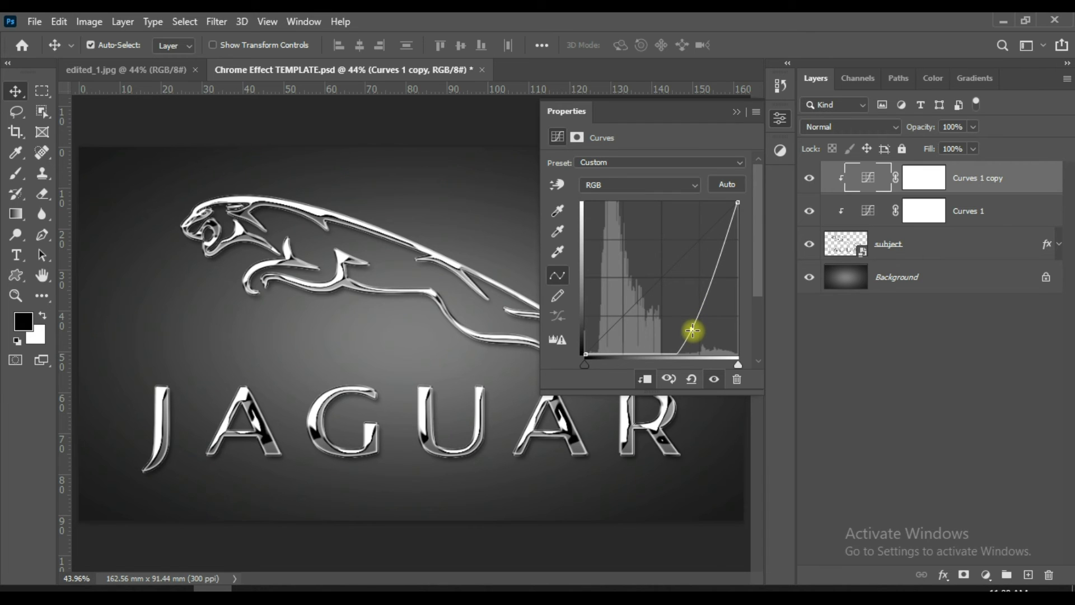
{"action": "left_click", "coordinate": [740, 113]}
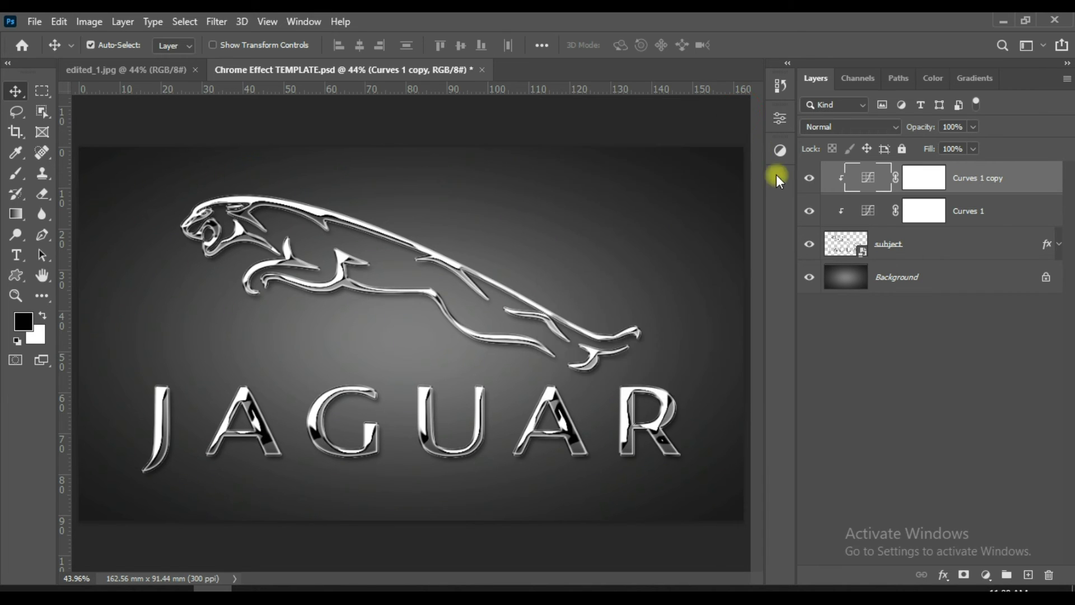
{"action": "left_click", "coordinate": [809, 177]}
Merge all visible layers into one Background layer and bring up Filter > Render.
{"action": "key", "text": "ctrl+shift+e"}
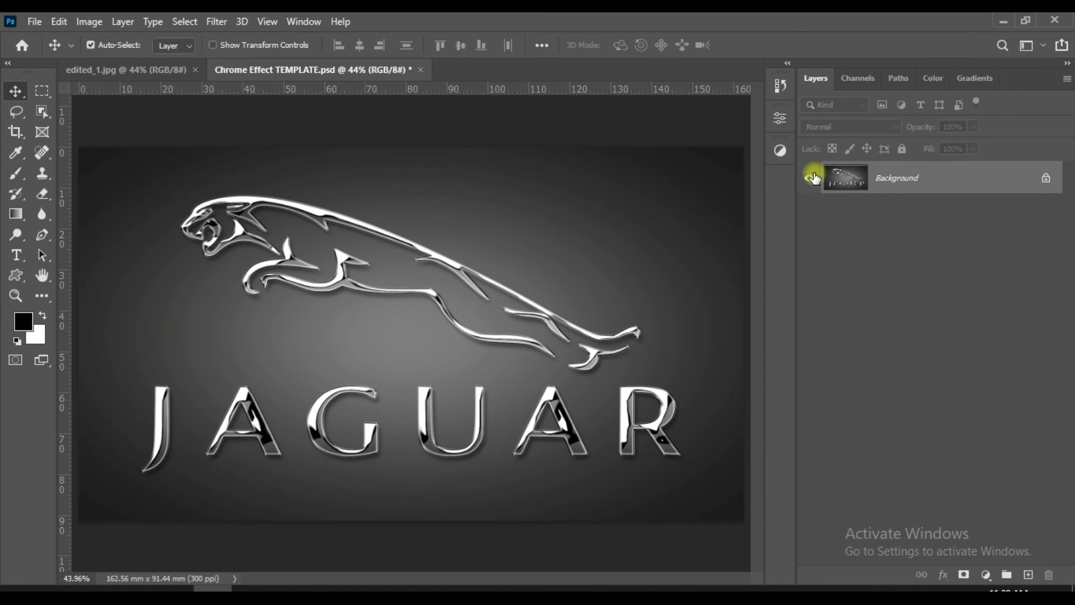
{"action": "left_click", "coordinate": [208, 18]}
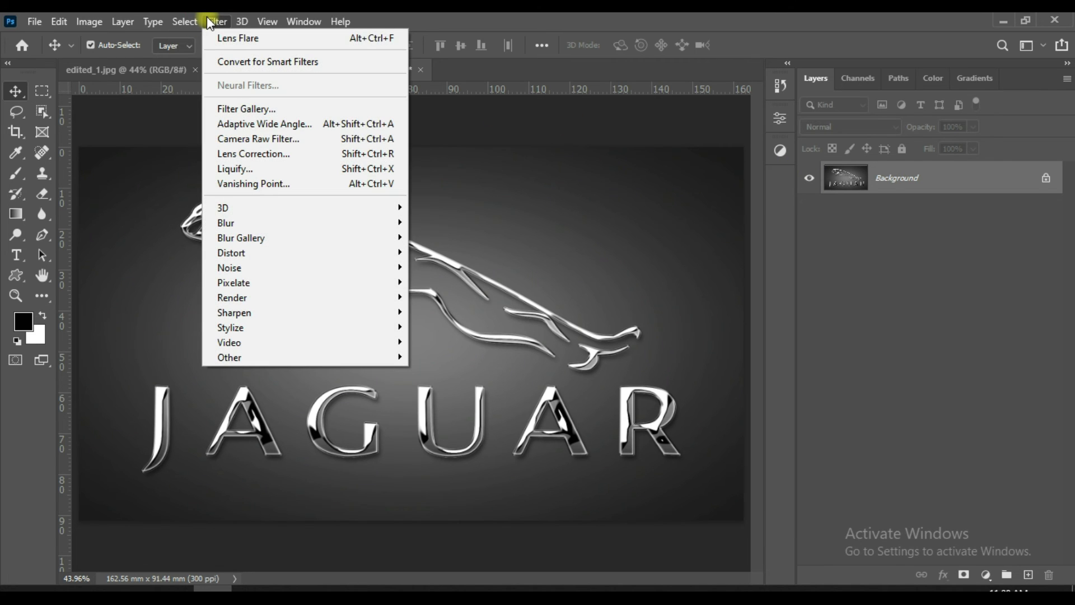
{"action": "mouse_move", "coordinate": [232, 298]}
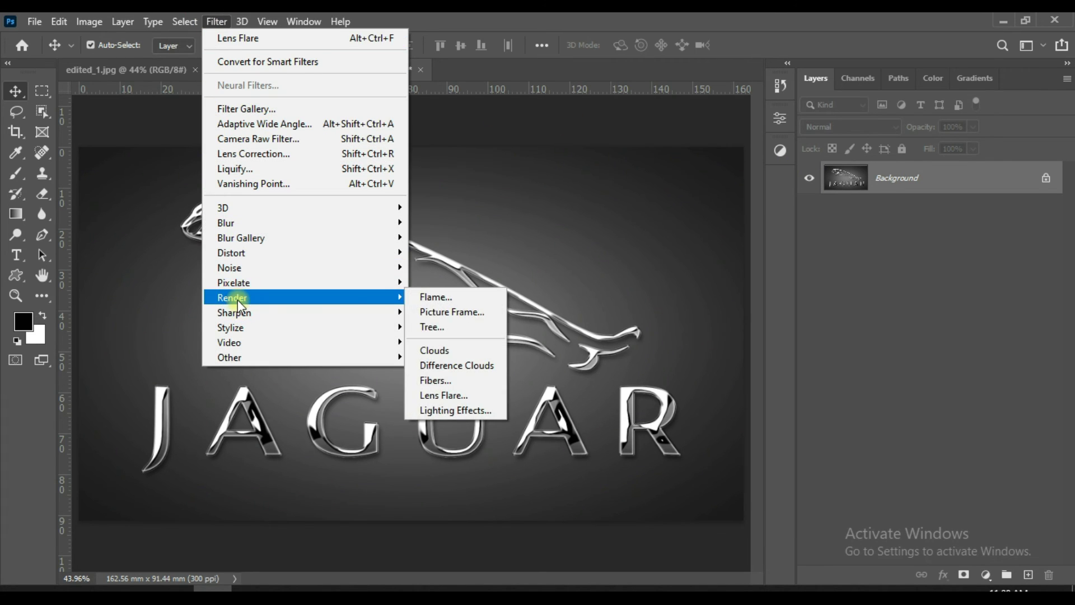
Apply a 105mm Prime lens flare centred on the jaguar's head at 47% brightness.
{"action": "left_click", "coordinate": [464, 396]}
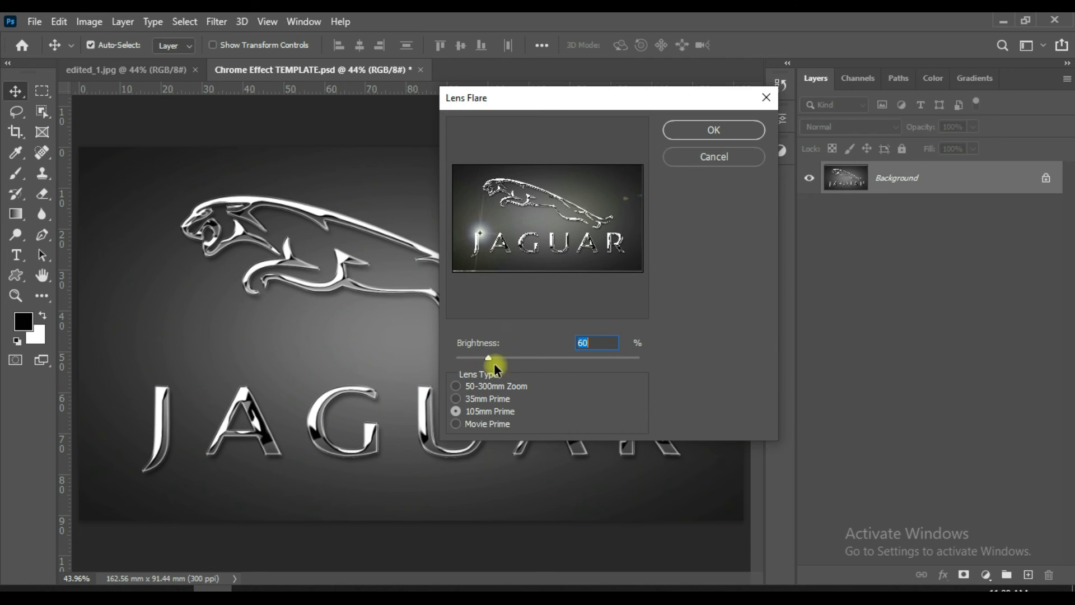
{"action": "left_click", "coordinate": [456, 385]}
{"action": "mouse_move", "coordinate": [485, 359]}
{"action": "left_mouse_down"}
{"action": "mouse_move", "coordinate": [603, 364]}
{"action": "mouse_move", "coordinate": [442, 365]}
{"action": "left_mouse_up"}
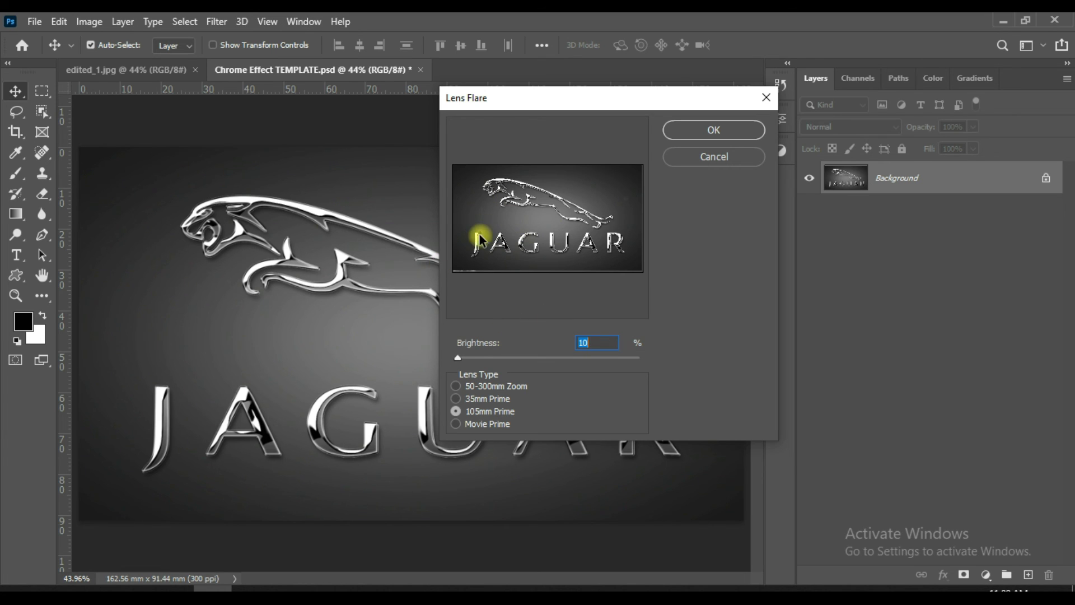
{"action": "mouse_move", "coordinate": [481, 234]}
{"action": "left_mouse_down"}
{"action": "mouse_move", "coordinate": [542, 185]}
{"action": "mouse_move", "coordinate": [533, 241]}
{"action": "mouse_move", "coordinate": [486, 193]}
{"action": "mouse_move", "coordinate": [495, 191]}
{"action": "mouse_move", "coordinate": [497, 230]}
{"action": "mouse_move", "coordinate": [494, 209]}
{"action": "left_mouse_up"}
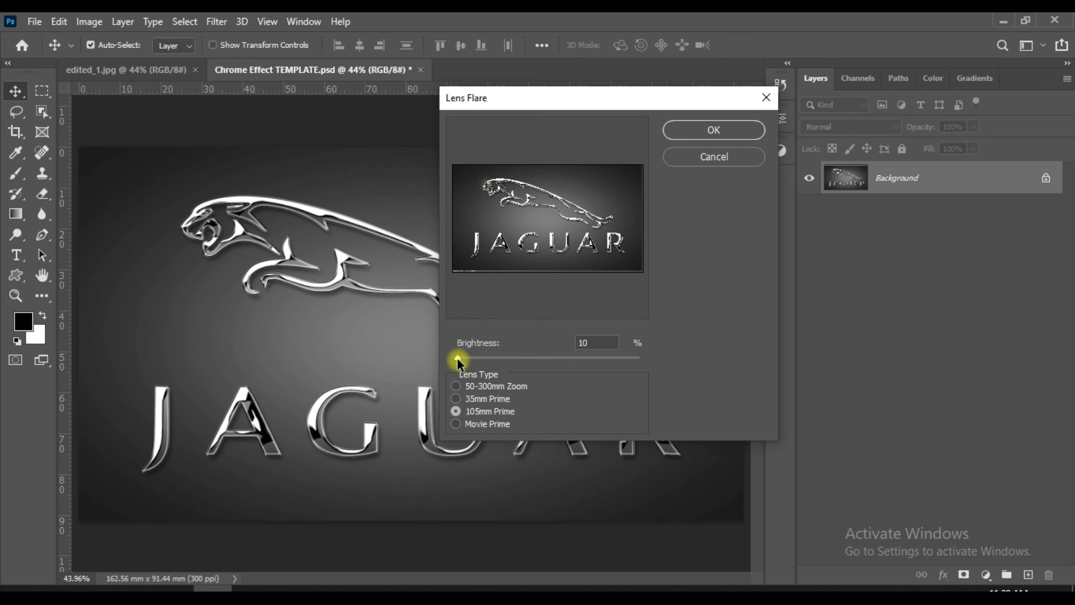
{"action": "left_click_drag", "start_coordinate": [457, 357], "coordinate": [483, 358]}
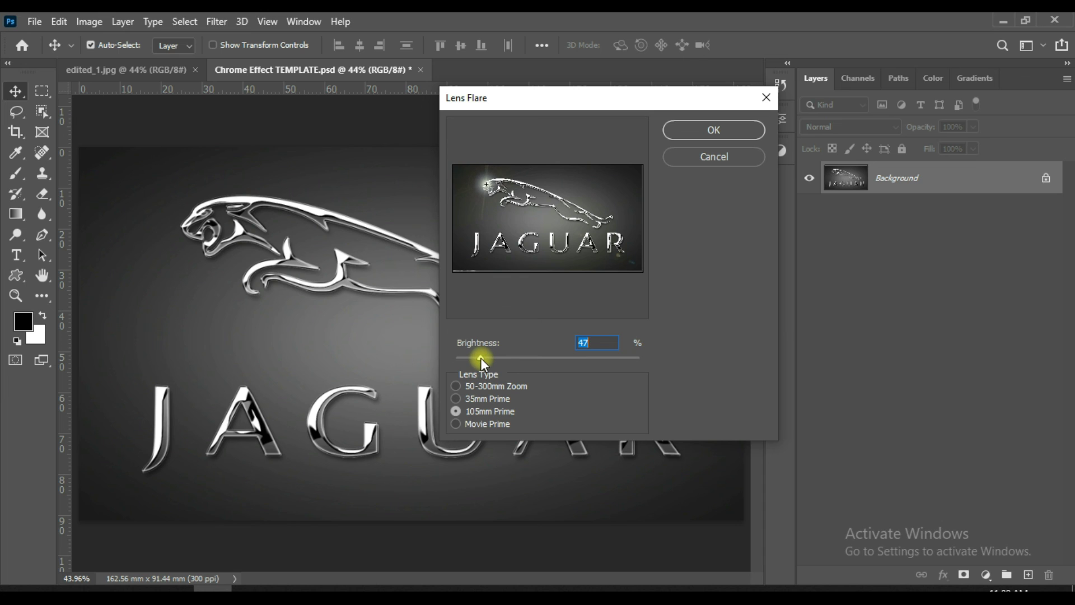
{"action": "left_click_drag", "start_coordinate": [483, 358], "coordinate": [479, 358]}
{"action": "left_click", "coordinate": [704, 130]}
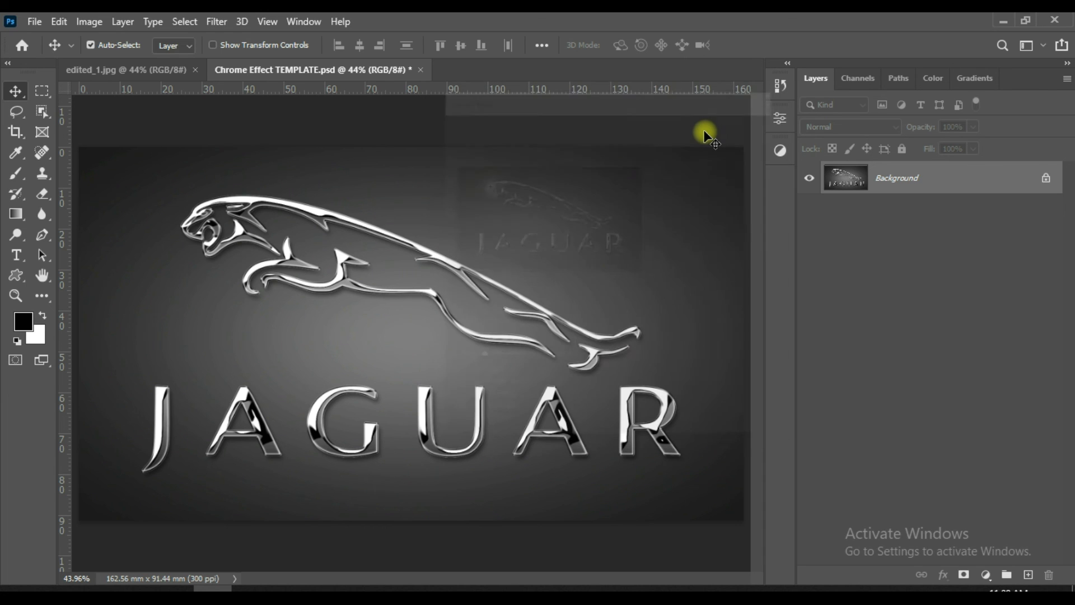